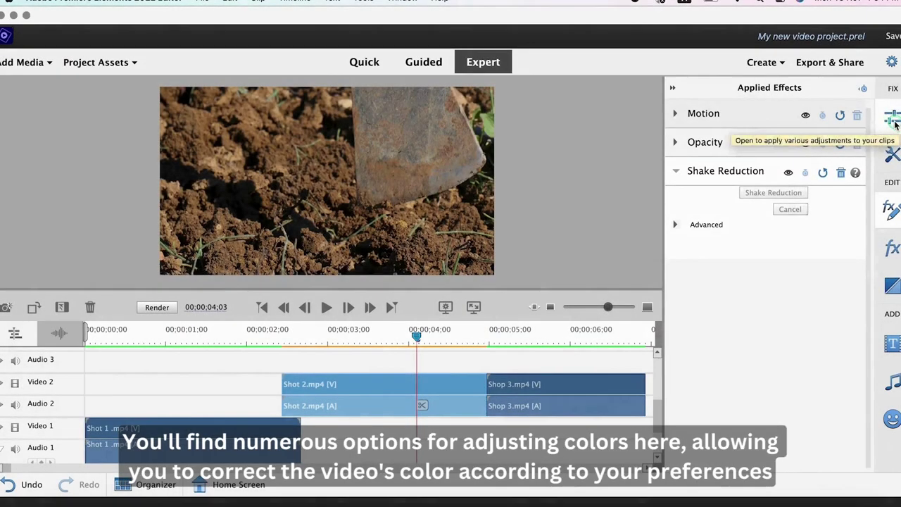
Review the Hue and Lightness presets in the Color adjustments and apply the third Saturation preset to the Shot 2 clip.
{"action": "left_click", "coordinate": [891, 119]}
{"action": "left_click", "coordinate": [675, 200]}
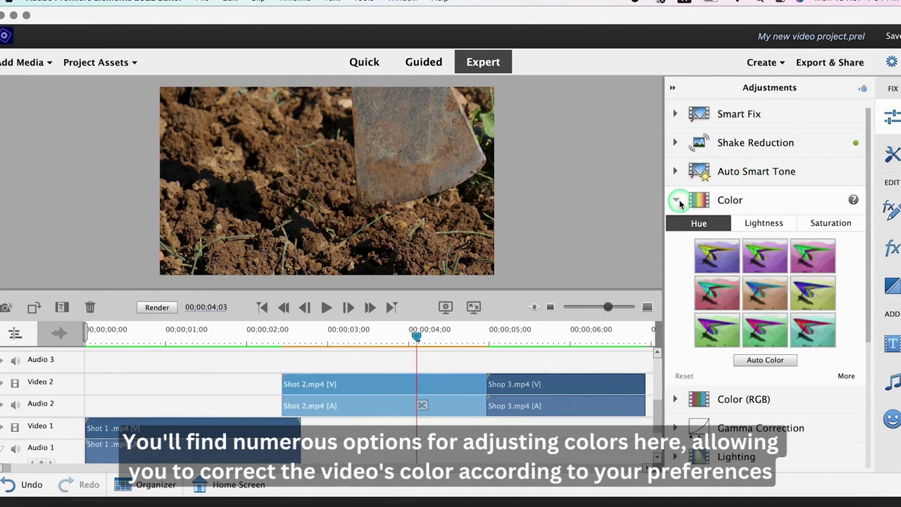
{"action": "left_click", "coordinate": [771, 224]}
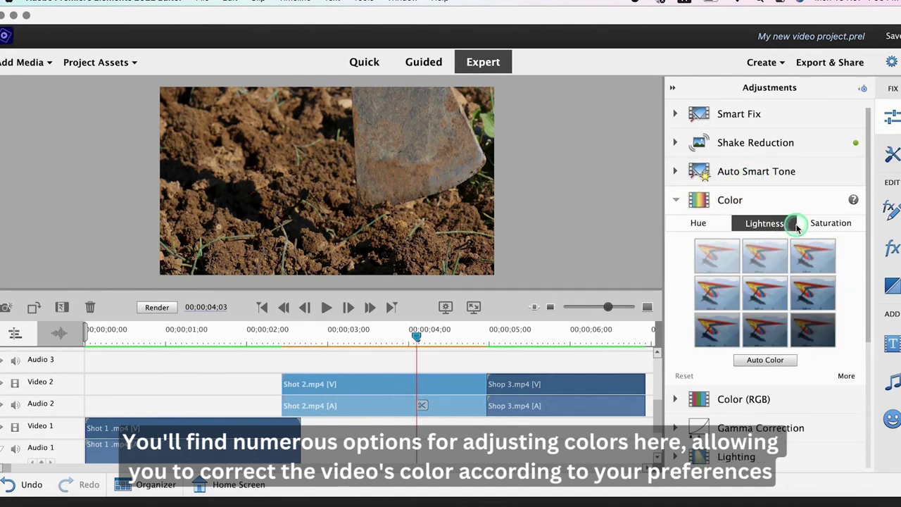
{"action": "left_click", "coordinate": [827, 223]}
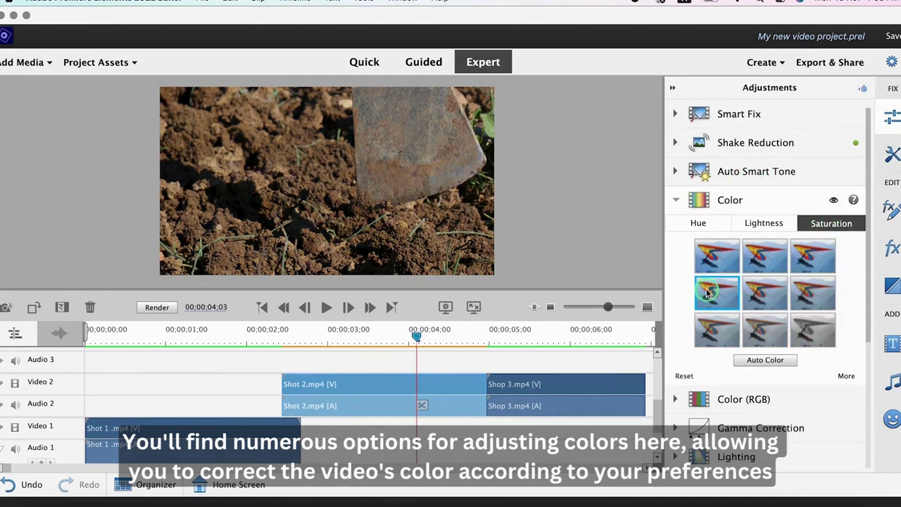
{"action": "left_click", "coordinate": [816, 262]}
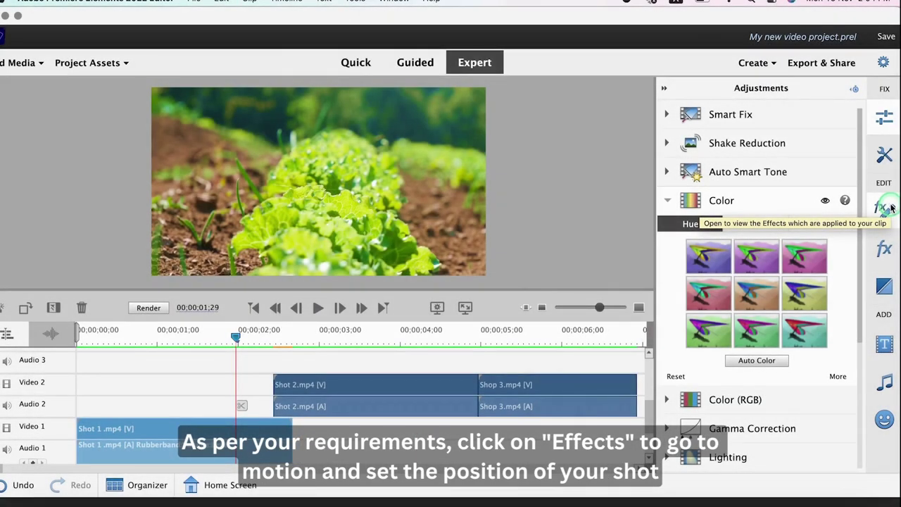
Set the Scale in the Shot 1 clip's applied Motion effect to 103.9.
{"action": "left_click", "coordinate": [890, 209]}
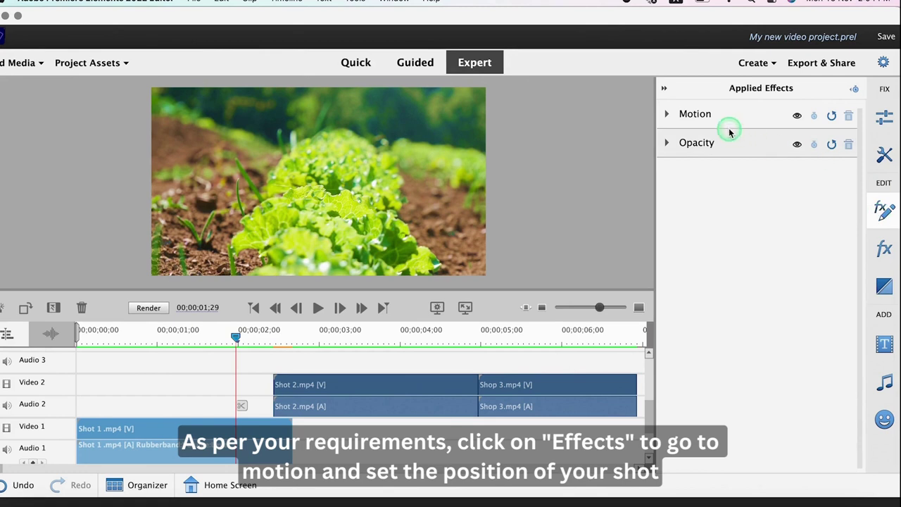
{"action": "left_click", "coordinate": [669, 115]}
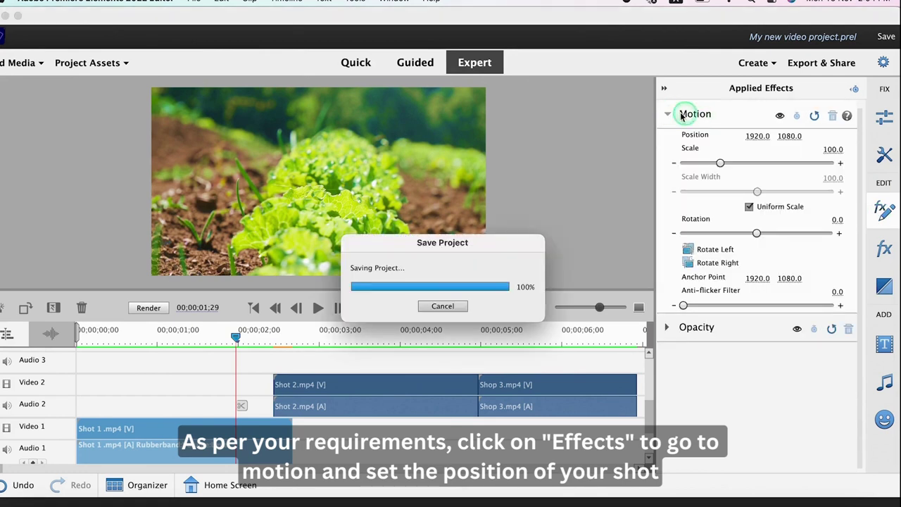
{"action": "left_click_drag", "start_coordinate": [757, 163], "coordinate": [722, 165]}
Lower the Shot 1 clip's opacity to 61.5% and then raise it to about 95.7%.
{"action": "left_click", "coordinate": [667, 328]}
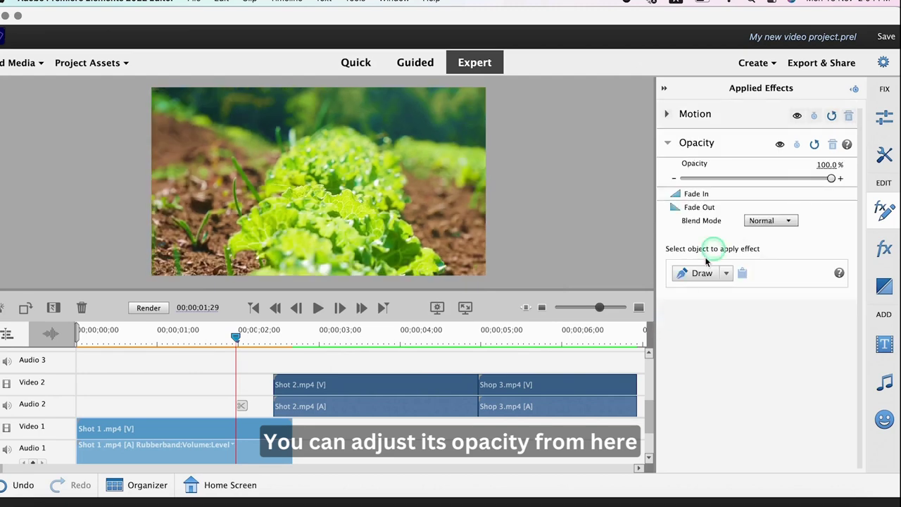
{"action": "left_click_drag", "start_coordinate": [778, 180], "coordinate": [774, 179]}
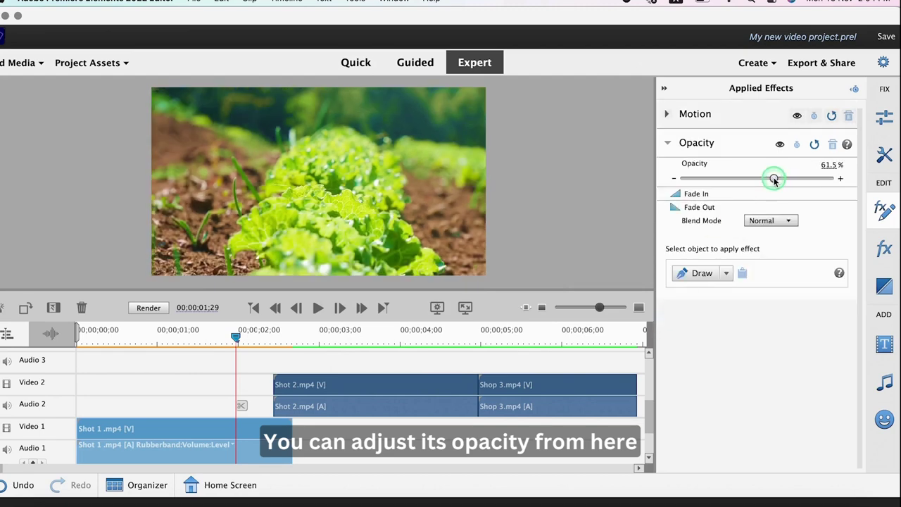
{"action": "left_click_drag", "start_coordinate": [774, 180], "coordinate": [822, 179]}
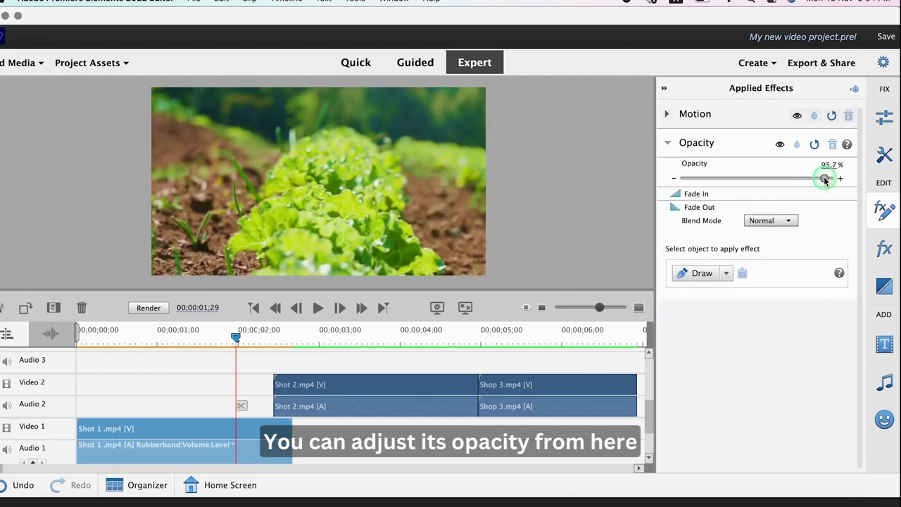
Turn on keyframe animation for the Motion effect of Shot 1 at 00;00;00;04.
{"action": "left_click", "coordinate": [669, 115]}
{"action": "left_click_drag", "start_coordinate": [236, 337], "coordinate": [84, 337]}
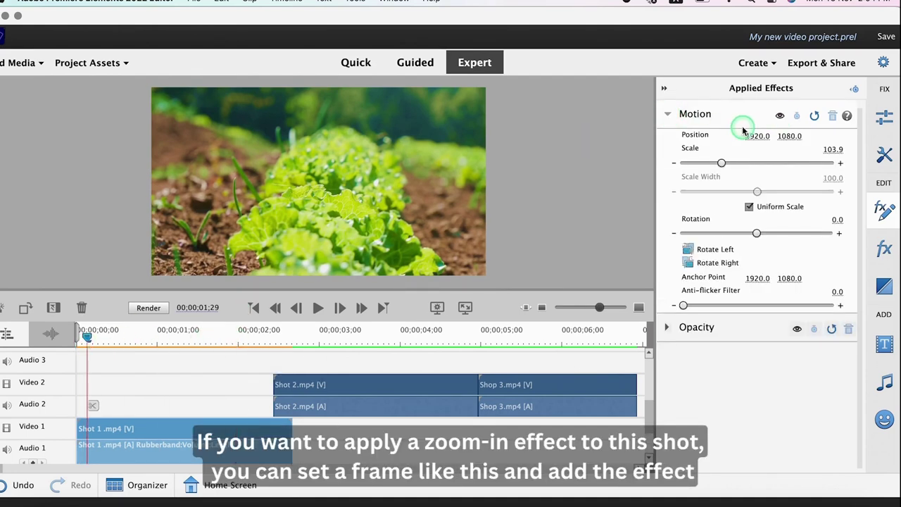
{"action": "left_click", "coordinate": [795, 115]}
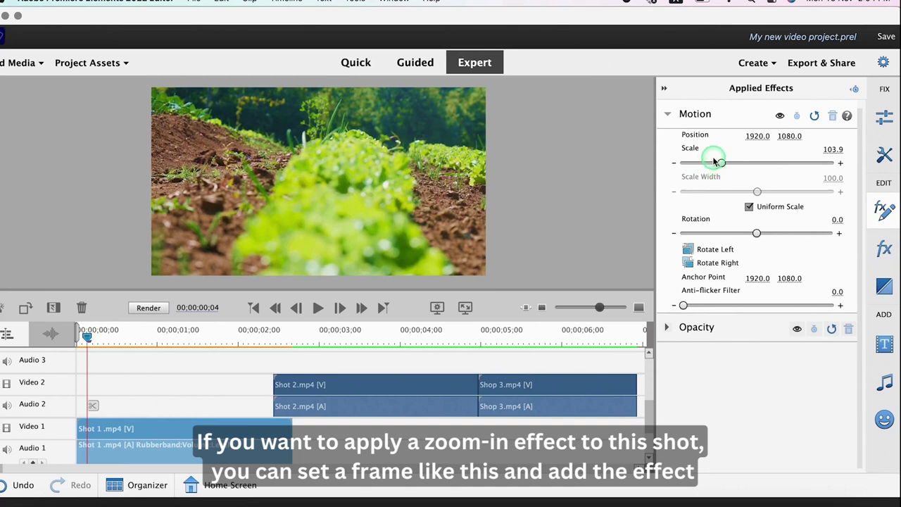
{"action": "left_click", "coordinate": [797, 117]}
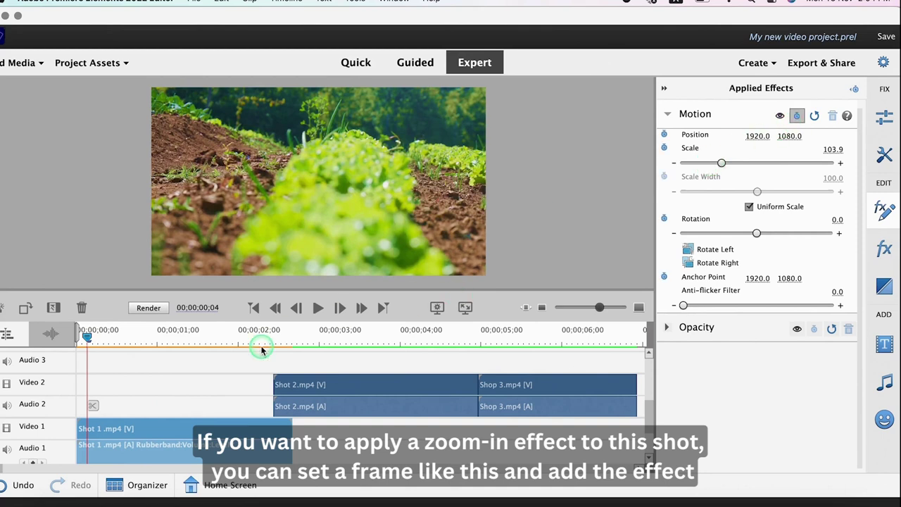
Set the Scale of Shot 1 to 188.7 at 00;00;02;10 and play the zoom-in from the clip's start.
{"action": "left_click_drag", "start_coordinate": [252, 332], "coordinate": [265, 337]}
{"action": "left_click_drag", "start_coordinate": [722, 163], "coordinate": [753, 162]}
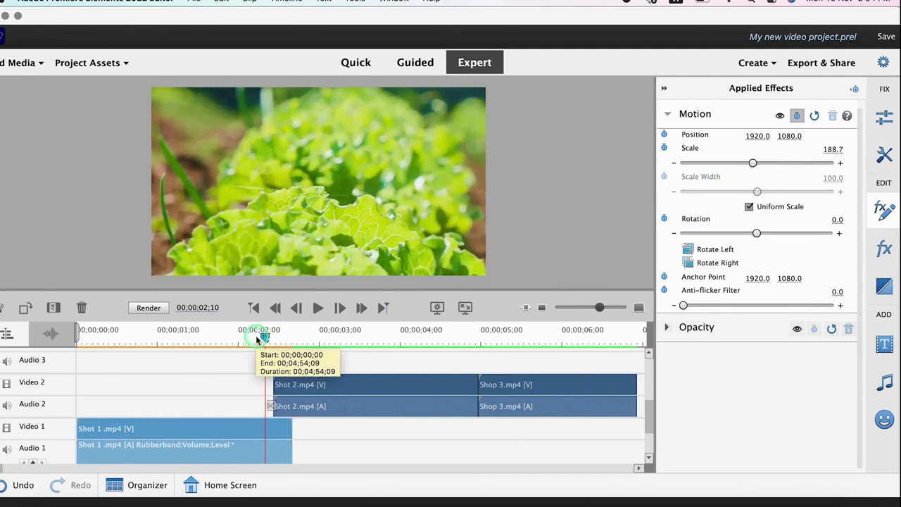
{"action": "left_click_drag", "start_coordinate": [208, 341], "coordinate": [85, 352]}
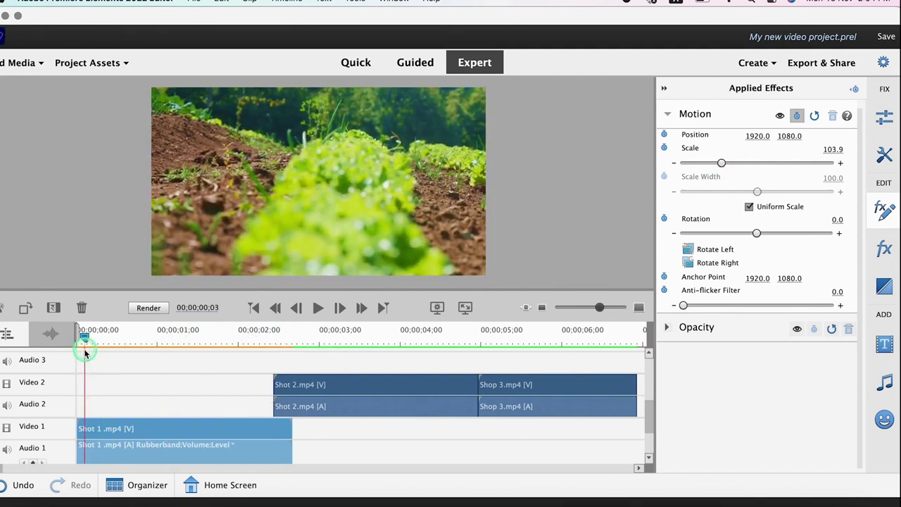
{"action": "key", "text": "space"}
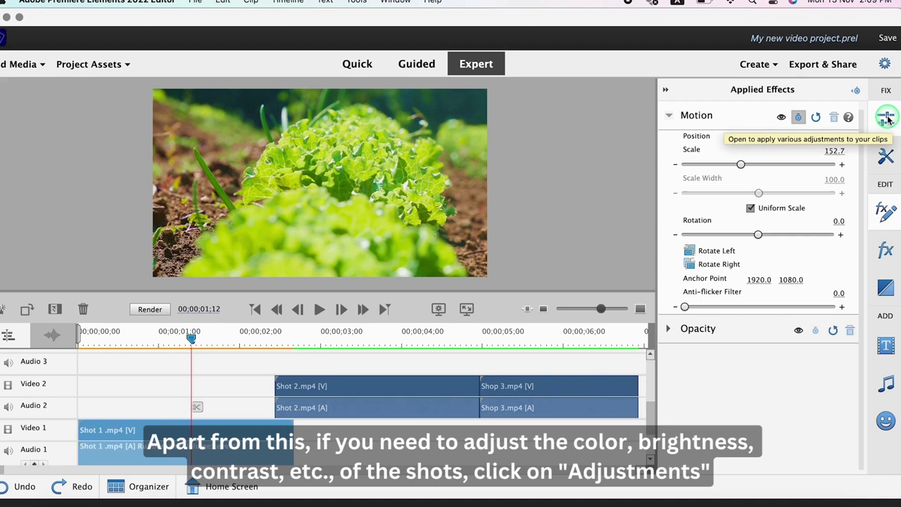
Open the Lighting adjustments for the Shot 1 clip and try several Brightness presets, finishing on the centre one.
{"action": "left_click", "coordinate": [887, 119]}
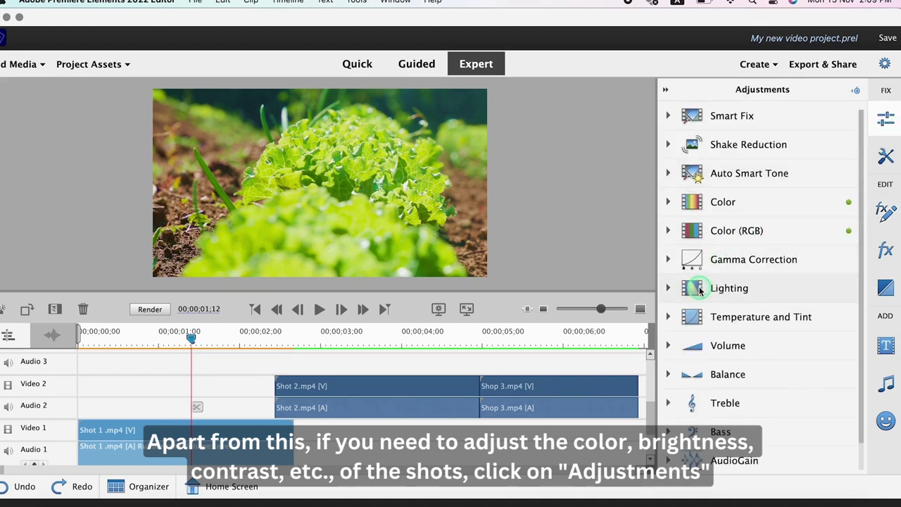
{"action": "left_click", "coordinate": [669, 289]}
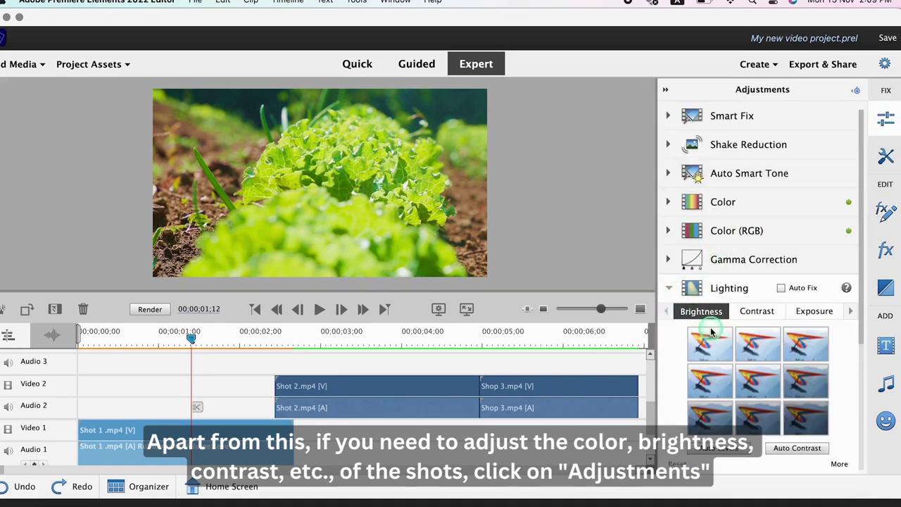
{"action": "scroll", "coordinate": [790, 422], "scroll_direction": "down", "scroll_amount": 3}
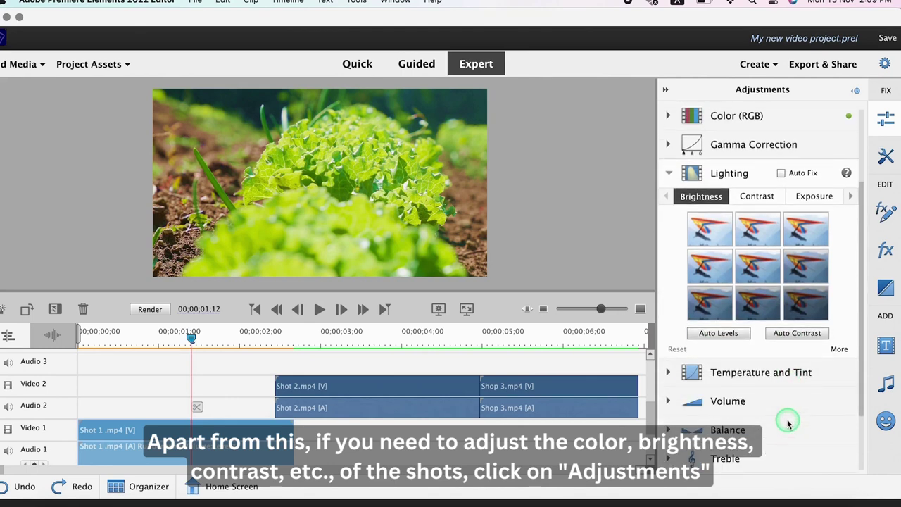
{"action": "left_click", "coordinate": [758, 272]}
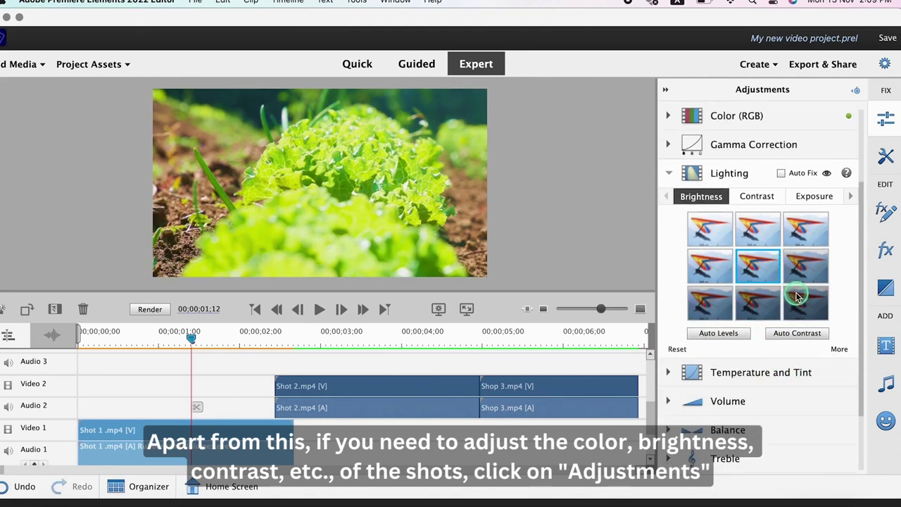
{"action": "left_click", "coordinate": [803, 299]}
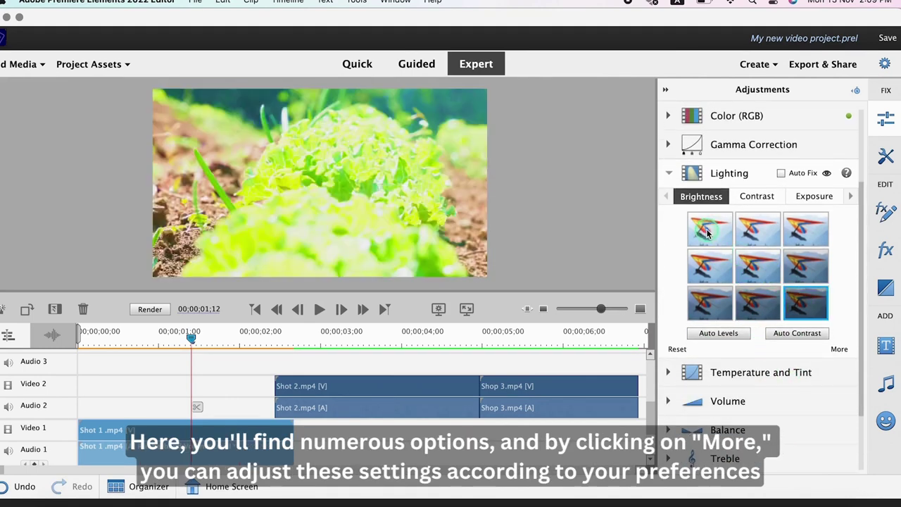
{"action": "left_click", "coordinate": [758, 266]}
Set the Shot 1 clip's brightness to 17, contrast to -19 and exposure to 26 in the detailed Lighting settings.
{"action": "left_click", "coordinate": [838, 348]}
{"action": "left_click_drag", "start_coordinate": [753, 368], "coordinate": [806, 367]}
{"action": "mouse_move", "coordinate": [759, 396]}
{"action": "left_mouse_down"}
{"action": "mouse_move", "coordinate": [708, 396]}
{"action": "mouse_move", "coordinate": [744, 396]}
{"action": "left_mouse_up"}
{"action": "left_click_drag", "start_coordinate": [806, 367], "coordinate": [770, 367]}
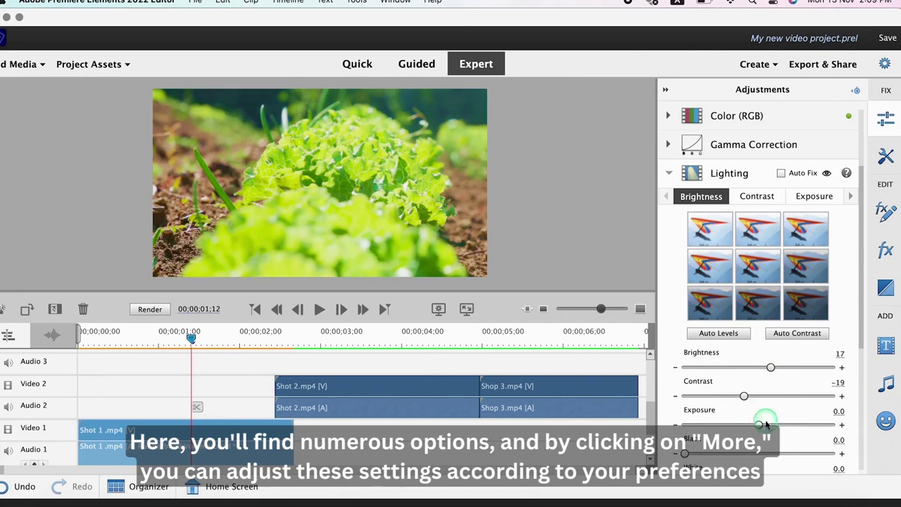
{"action": "left_click_drag", "start_coordinate": [766, 423], "coordinate": [777, 424]}
{"action": "scroll", "coordinate": [760, 450], "scroll_direction": "down", "scroll_amount": 1}
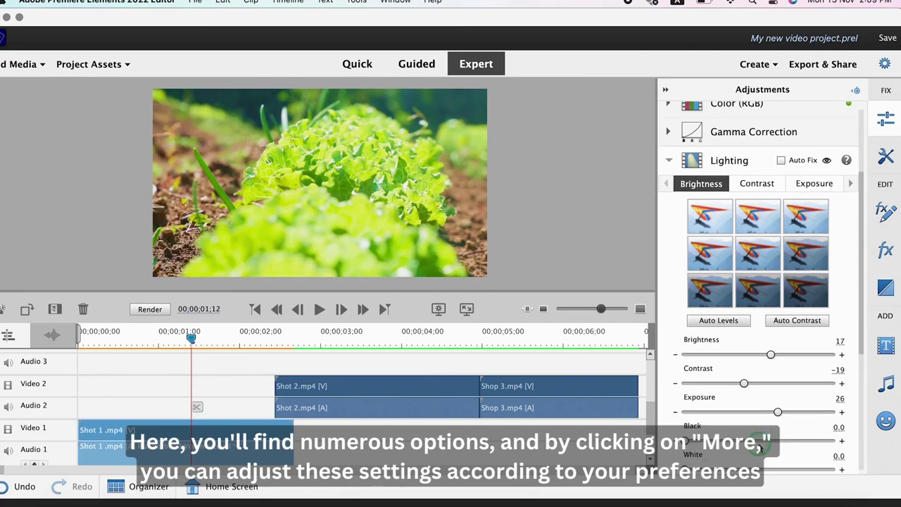
{"action": "scroll", "coordinate": [831, 328], "scroll_direction": "down", "scroll_amount": 1}
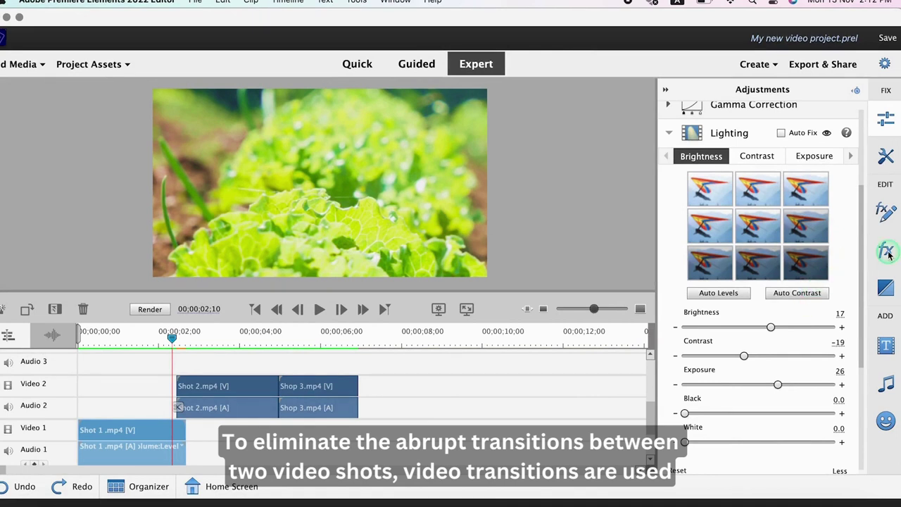
Browse the video transitions and add Film Dissolve to the end of the Shot 1 clip.
{"action": "left_click", "coordinate": [888, 288]}
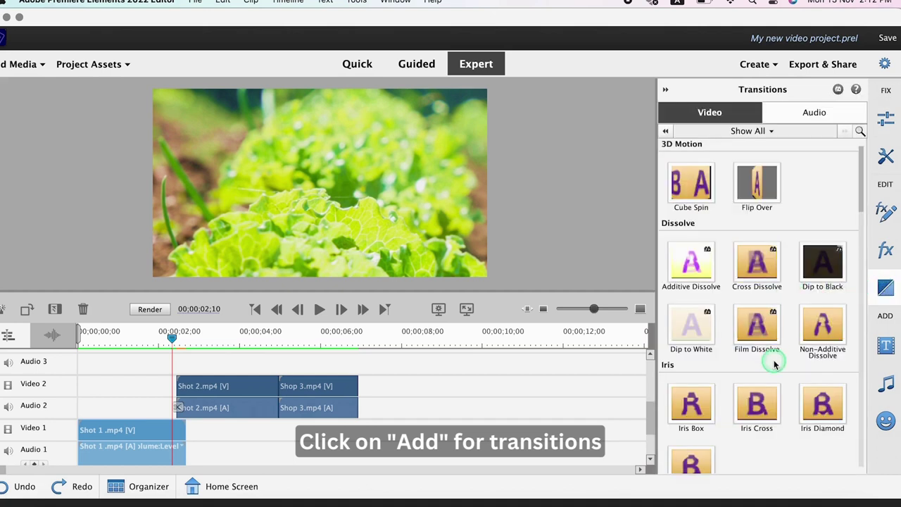
{"action": "scroll", "coordinate": [775, 365], "scroll_direction": "down", "scroll_amount": 5}
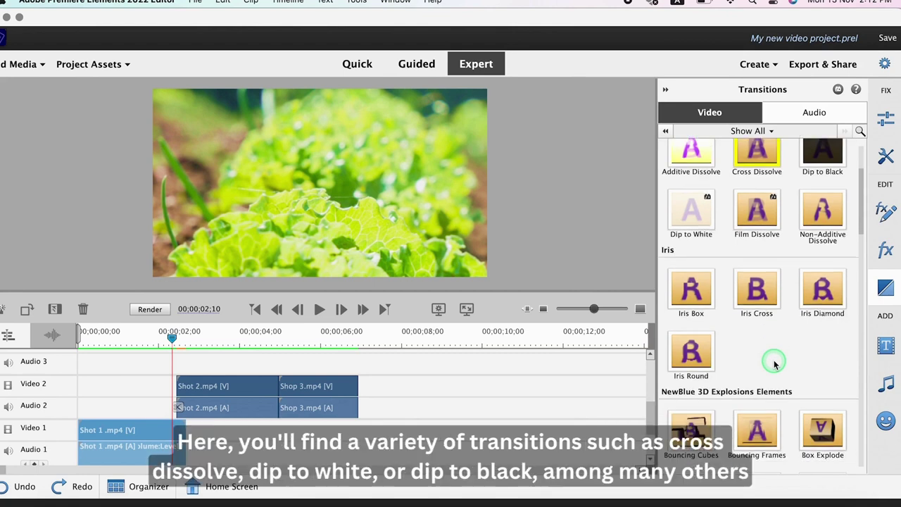
{"action": "scroll", "coordinate": [774, 364], "scroll_direction": "down", "scroll_amount": 3}
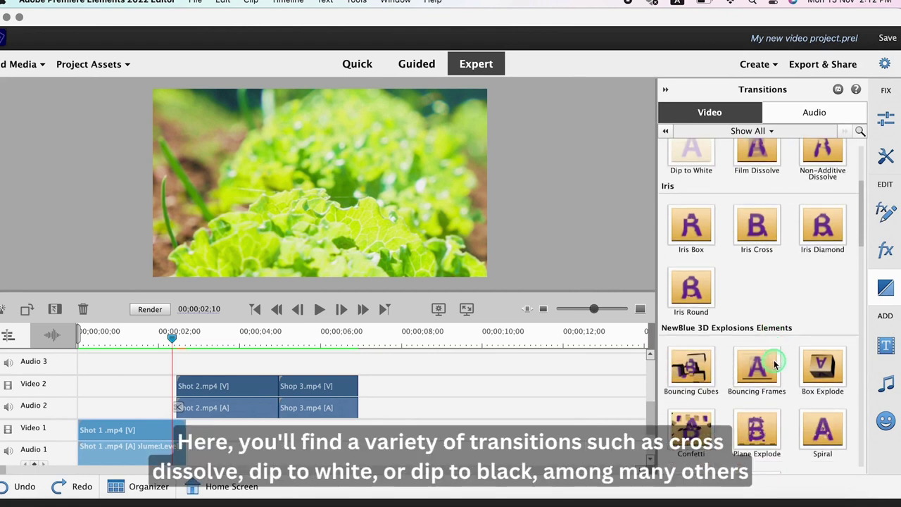
{"action": "scroll", "coordinate": [774, 363], "scroll_direction": "up", "scroll_amount": 5}
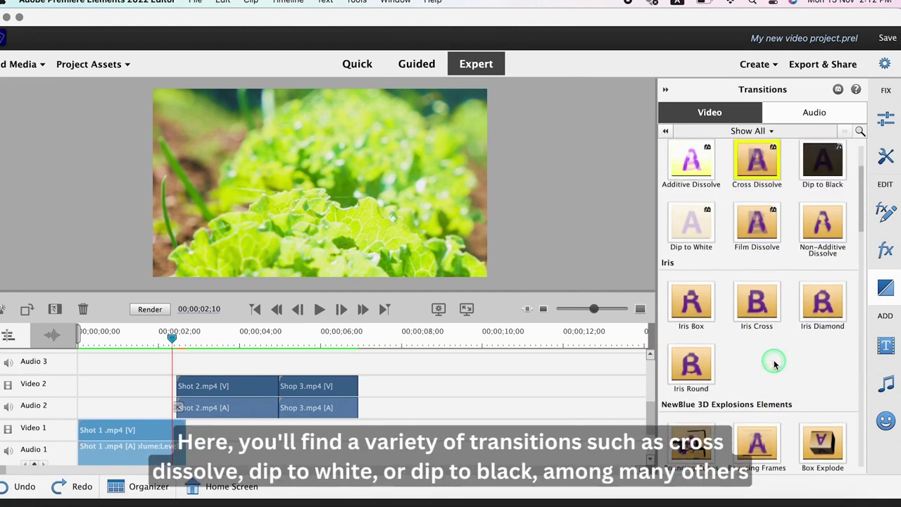
{"action": "scroll", "coordinate": [775, 364], "scroll_direction": "up", "scroll_amount": 3}
{"action": "left_click", "coordinate": [753, 337]}
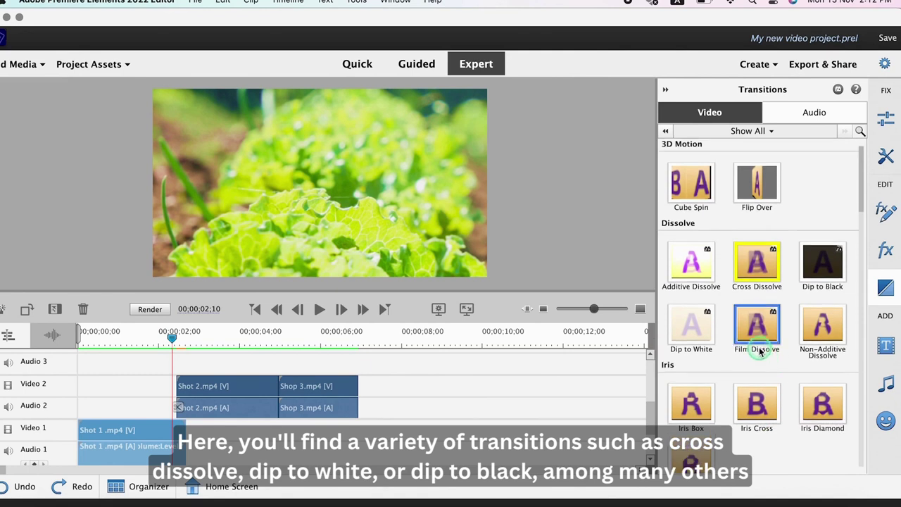
{"action": "left_click_drag", "start_coordinate": [751, 346], "coordinate": [173, 433]}
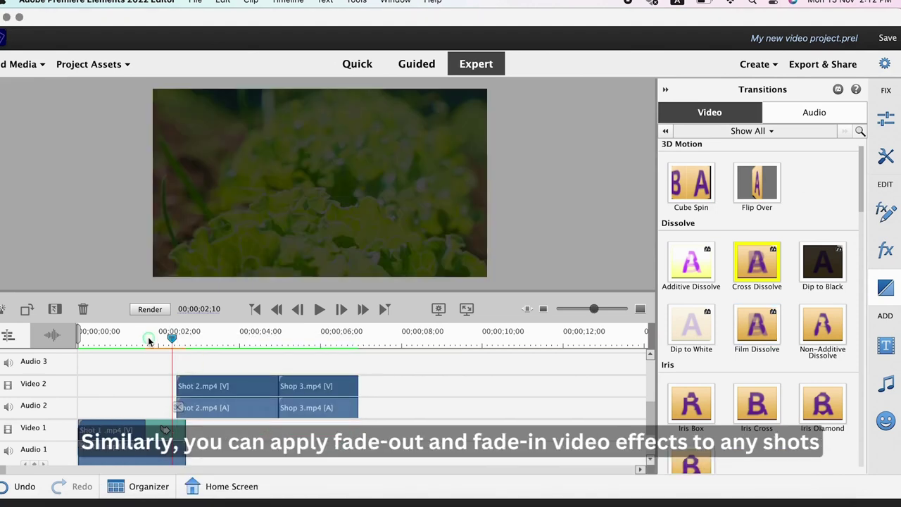
Play the transition from Shot 1 into Shot 2, starting at 00;00;01;07, and save the project.
{"action": "left_click_drag", "start_coordinate": [148, 341], "coordinate": [129, 343]}
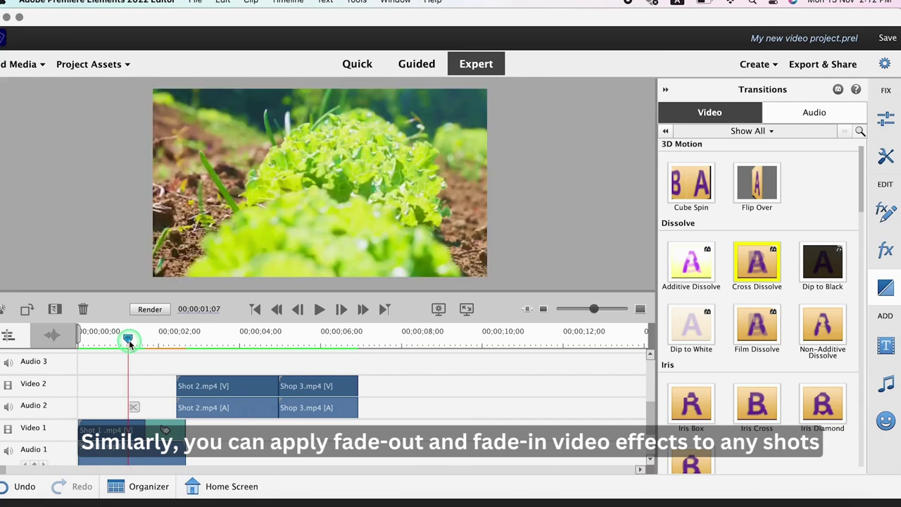
{"action": "key", "text": "space"}
{"action": "key", "text": "space"}
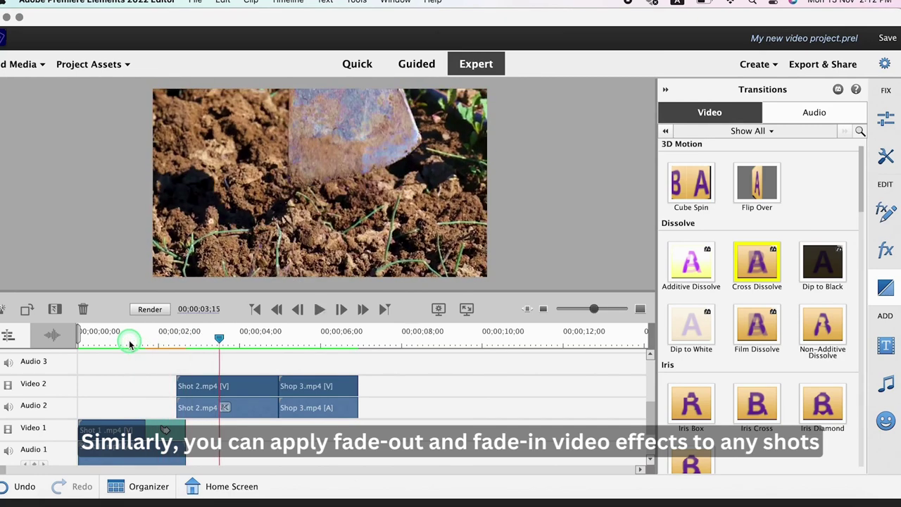
{"action": "key", "text": "super+s"}
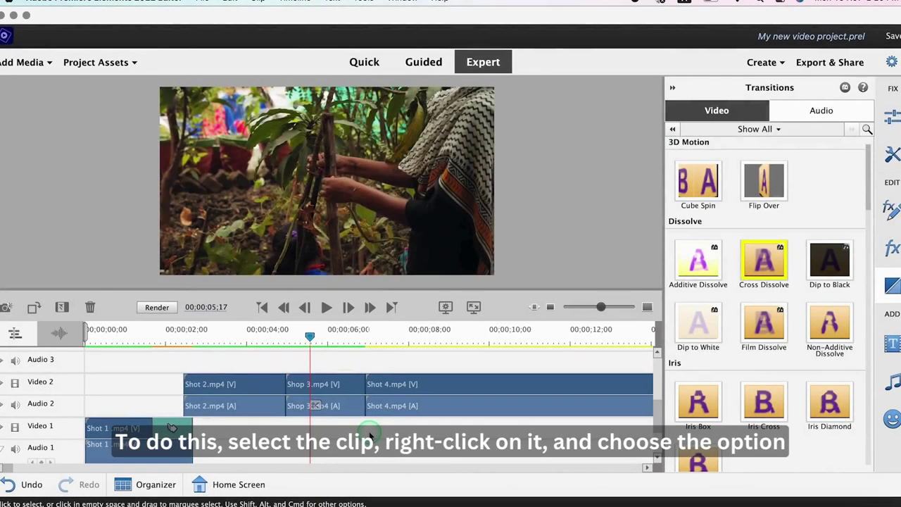
Apply a video fade-out to the Shop 3.mp4 clip and view the fade at 00;00;06;10.
{"action": "left_click", "coordinate": [350, 389]}
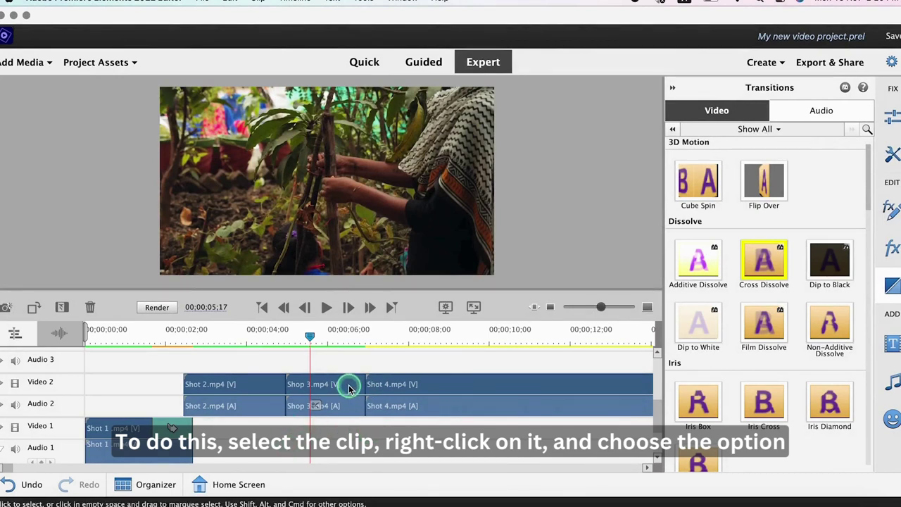
{"action": "right_click", "coordinate": [350, 389]}
{"action": "mouse_move", "coordinate": [397, 382]}
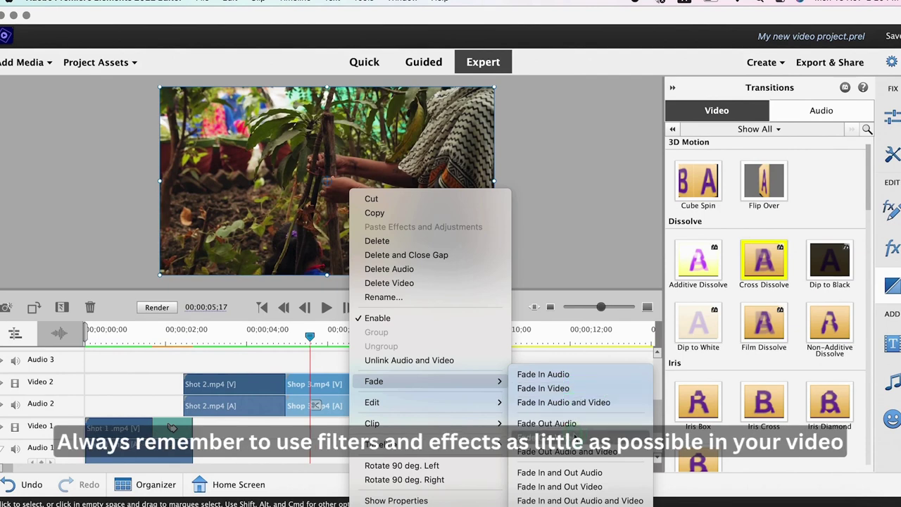
{"action": "left_click", "coordinate": [557, 437]}
{"action": "left_click", "coordinate": [341, 337]}
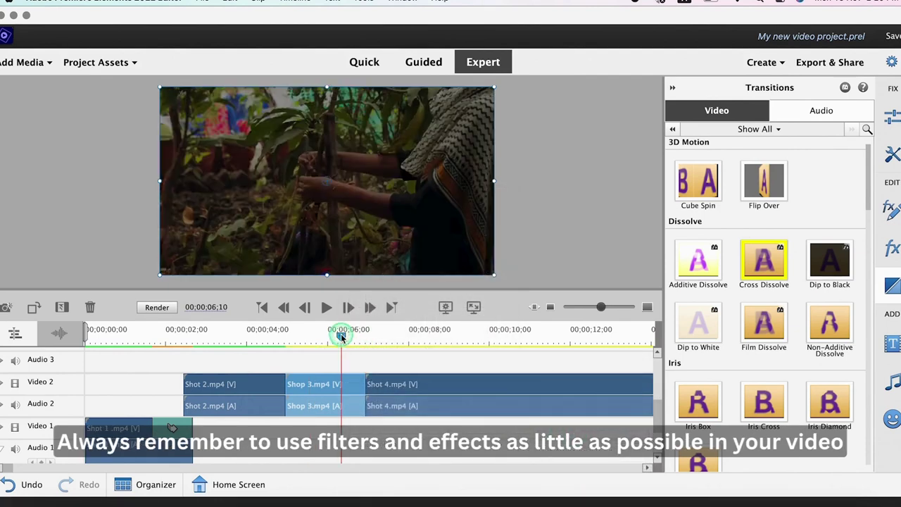
Preview the Shop 3.mp4 fade-out further along, at 00;00;06;15.
{"action": "left_click_drag", "start_coordinate": [341, 337], "coordinate": [348, 338]}
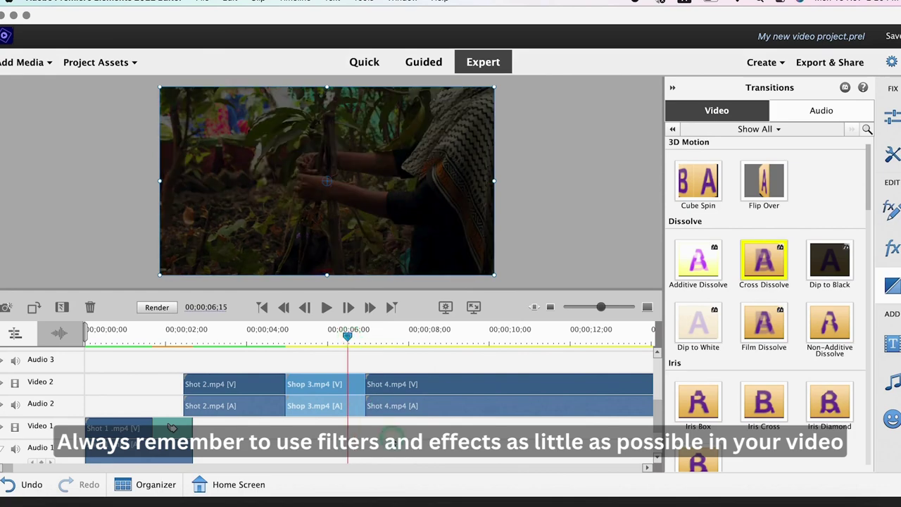
{"action": "left_click", "coordinate": [397, 452]}
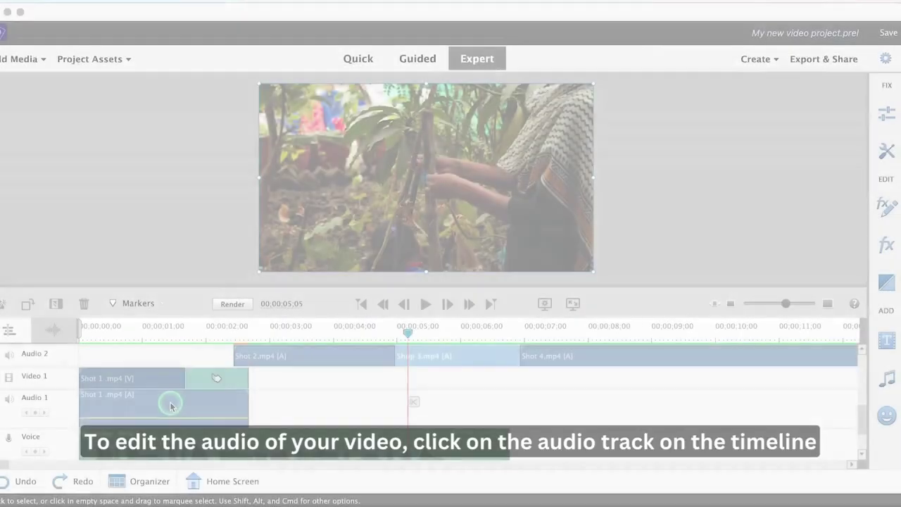
Enlarge the Audio 1 track and adjust the volume line of the Shot 1 clip's audio with the playhead at 00;00;01;15.
{"action": "left_click", "coordinate": [171, 402]}
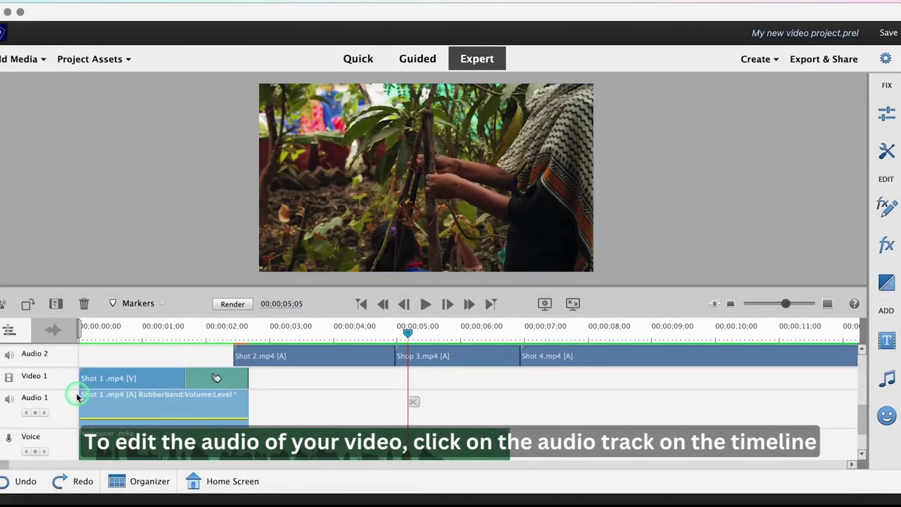
{"action": "left_click_drag", "start_coordinate": [60, 390], "coordinate": [59, 371]}
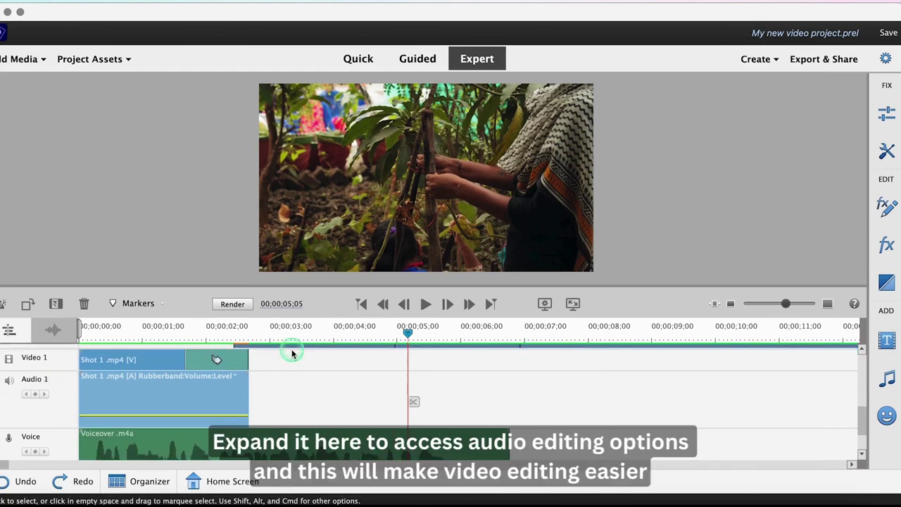
{"action": "left_click", "coordinate": [260, 332]}
{"action": "left_click_drag", "start_coordinate": [205, 332], "coordinate": [175, 332]}
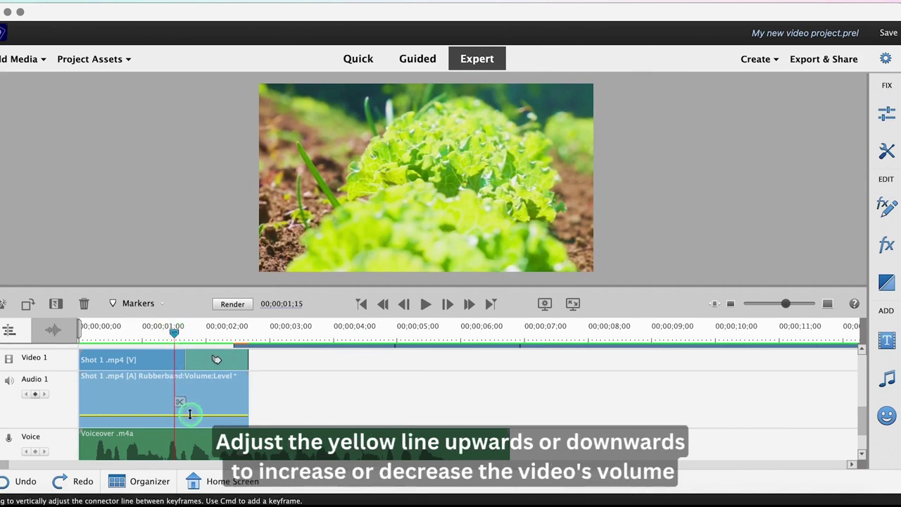
{"action": "mouse_move", "coordinate": [189, 408]}
{"action": "left_mouse_down"}
{"action": "mouse_move", "coordinate": [190, 389]}
{"action": "mouse_move", "coordinate": [188, 407]}
{"action": "left_mouse_up"}
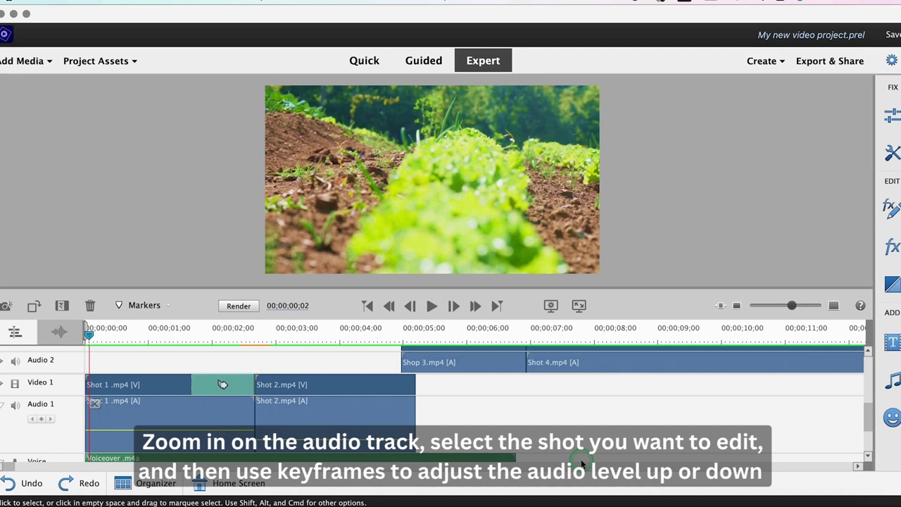
Add three volume keyframes to the Shot 1 audio between 00;00;00;02 and 00;00;00;21, and lower the last one.
{"action": "left_click", "coordinate": [191, 412]}
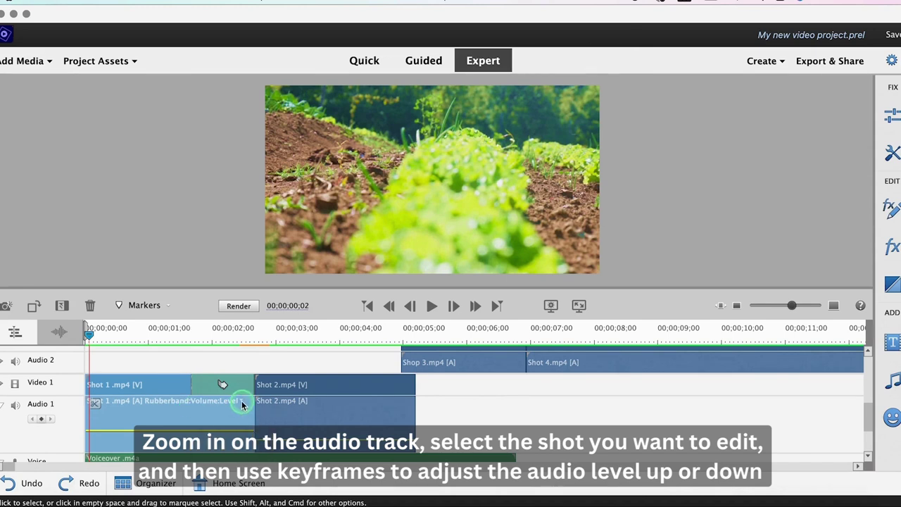
{"action": "left_click", "coordinate": [43, 420]}
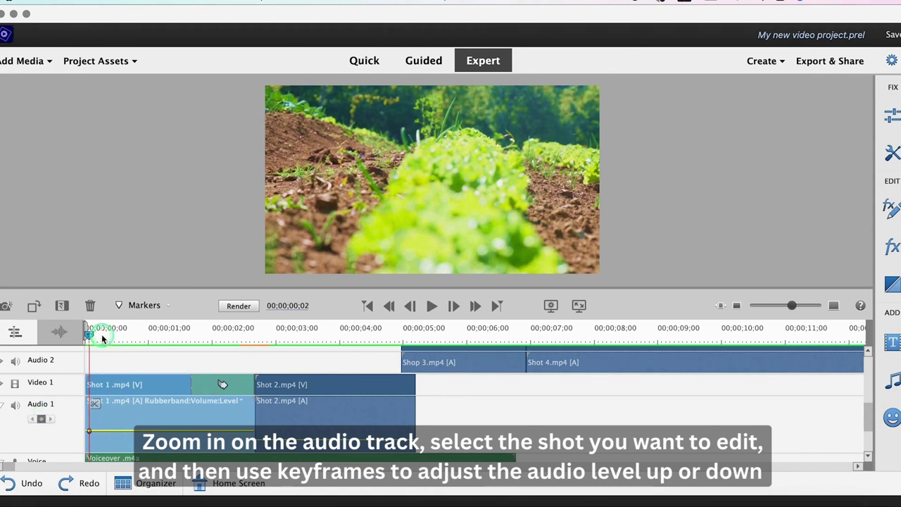
{"action": "left_click_drag", "start_coordinate": [103, 339], "coordinate": [137, 337]}
{"action": "left_click", "coordinate": [41, 419]}
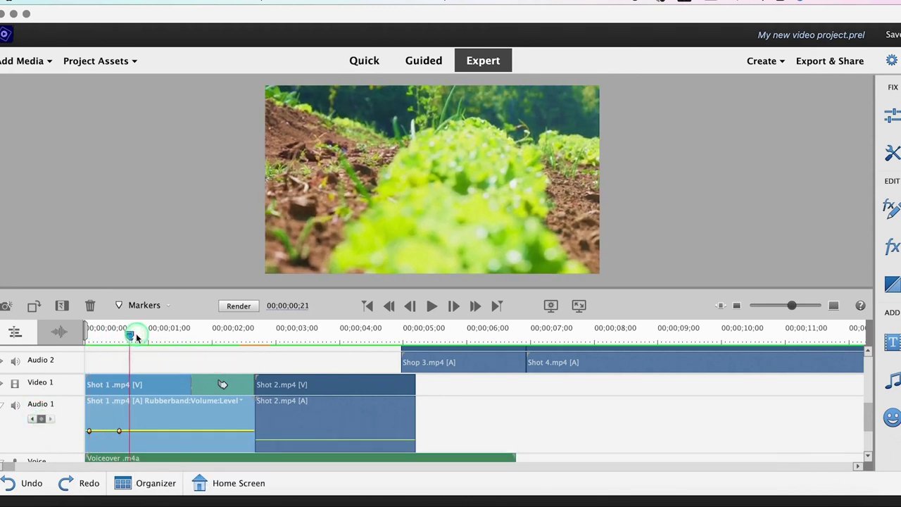
{"action": "left_click", "coordinate": [43, 420]}
{"action": "left_click_drag", "start_coordinate": [129, 431], "coordinate": [132, 442]}
Add two more volume keyframes to the Shot 1 audio after the dip, and raise the last one back to the original level.
{"action": "left_click_drag", "start_coordinate": [151, 342], "coordinate": [186, 336]}
{"action": "left_click", "coordinate": [35, 418]}
{"action": "left_click_drag", "start_coordinate": [185, 441], "coordinate": [187, 432]}
{"action": "left_click_drag", "start_coordinate": [176, 338], "coordinate": [228, 337]}
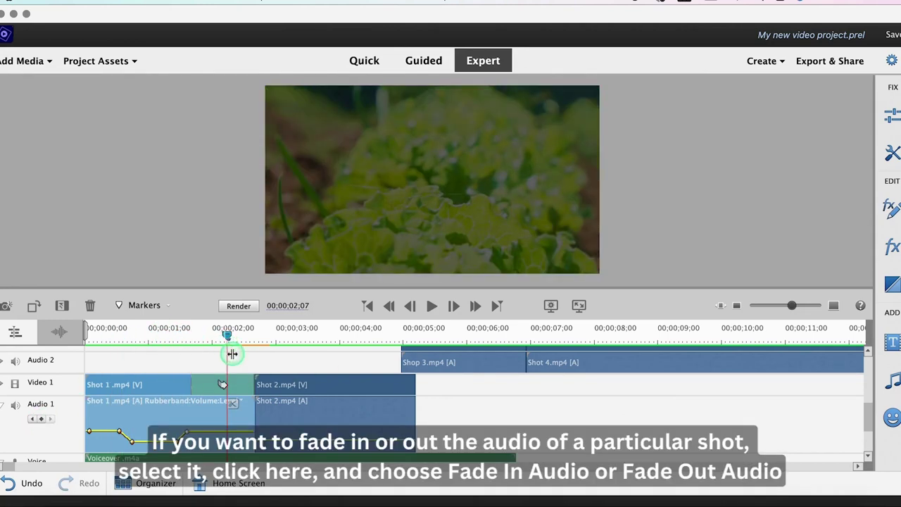
Apply Fade Out Audio to the Shot 1 clip.
{"action": "right_click", "coordinate": [246, 412]}
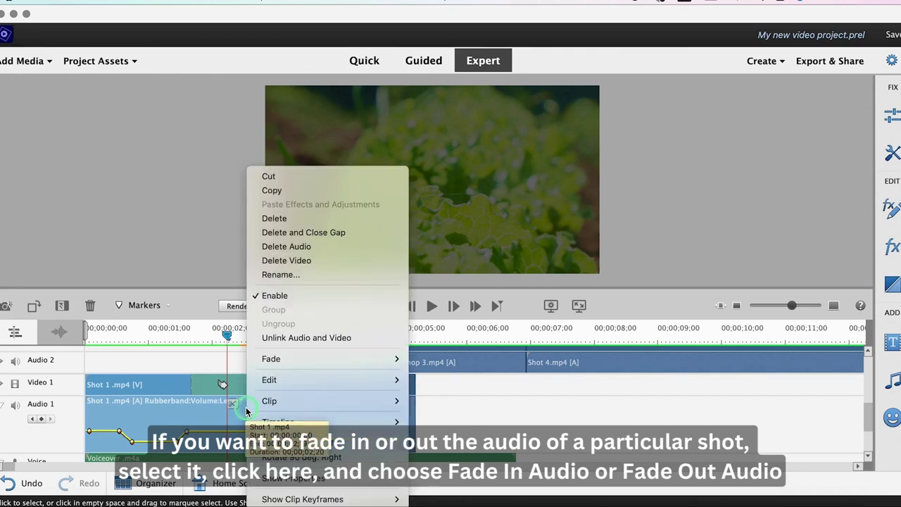
{"action": "left_click", "coordinate": [331, 364]}
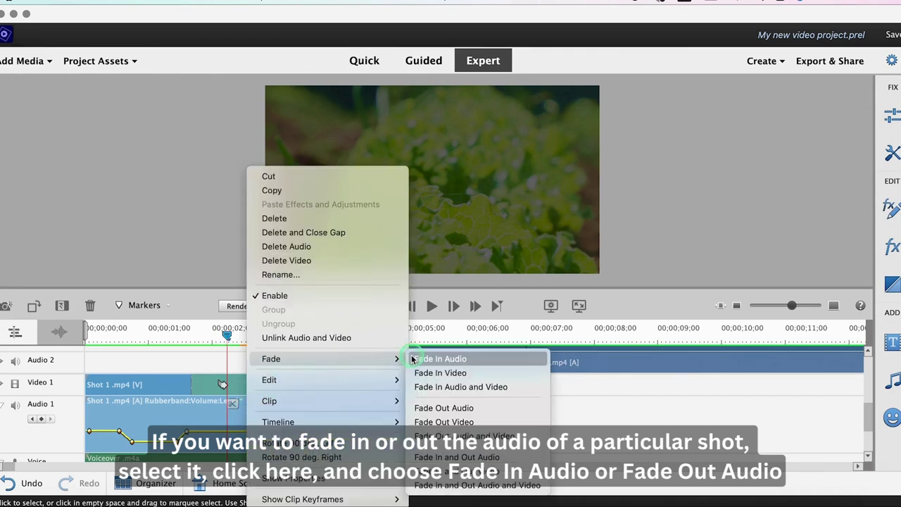
{"action": "left_click", "coordinate": [463, 410]}
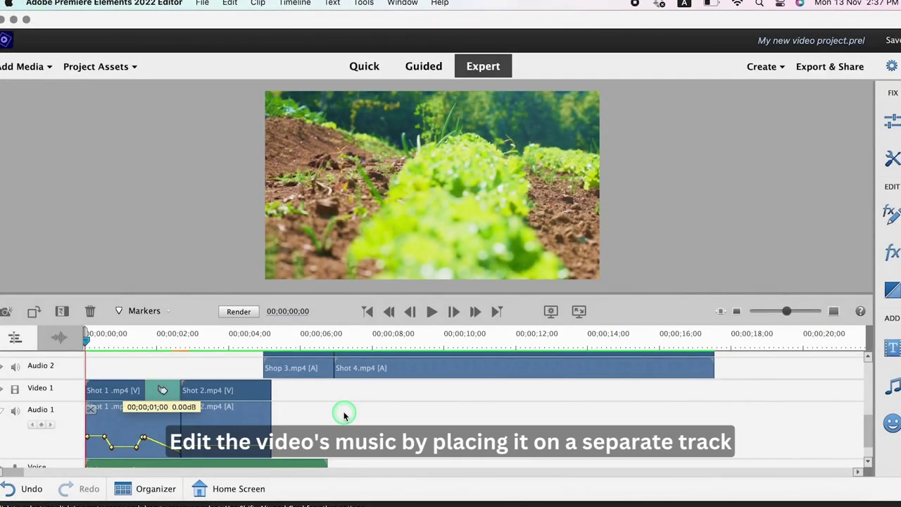
Expand the Music track, apply Fade In Audio to Music.mp3, and play the result from the start of the timeline.
{"action": "scroll", "coordinate": [345, 414], "scroll_direction": "down", "scroll_amount": 2}
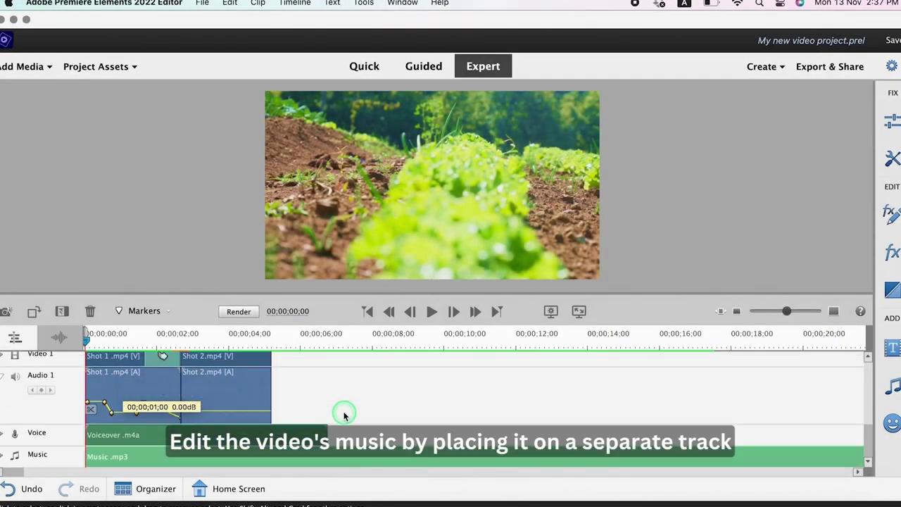
{"action": "left_click", "coordinate": [1, 456]}
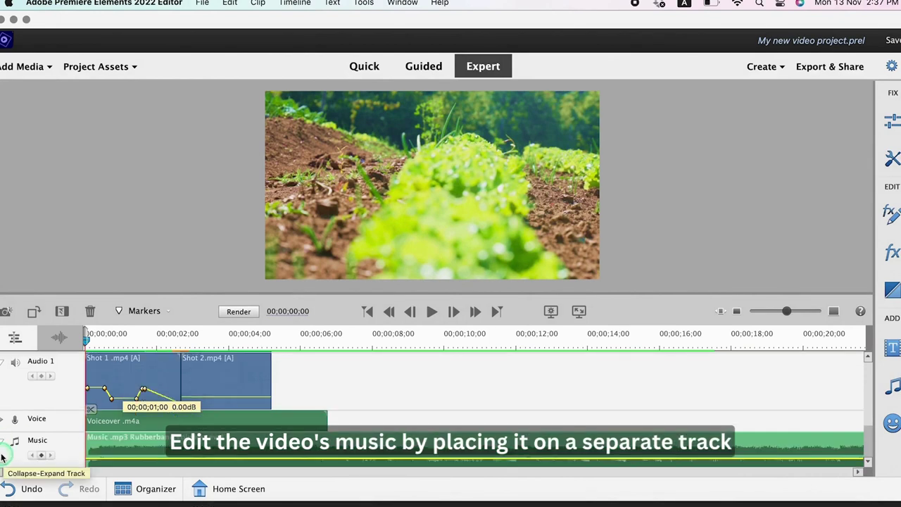
{"action": "left_click", "coordinate": [150, 442]}
{"action": "right_click", "coordinate": [151, 443]}
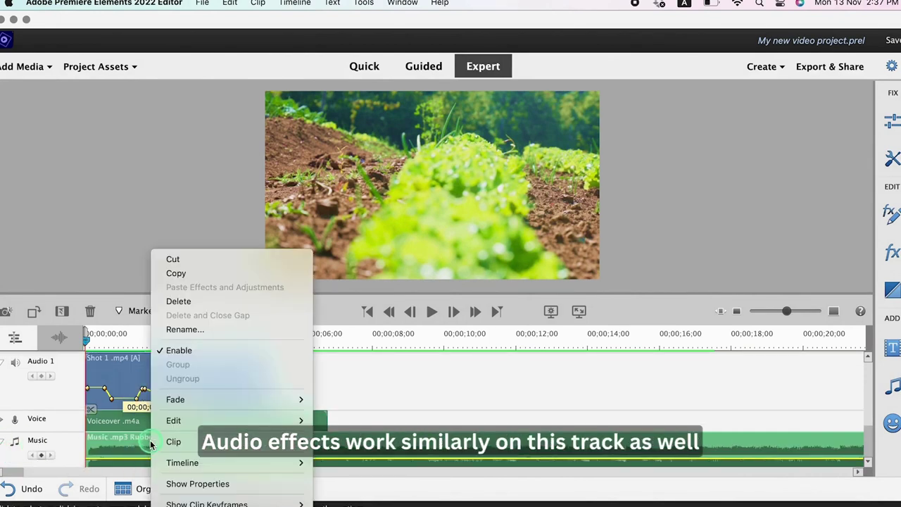
{"action": "mouse_move", "coordinate": [277, 400]}
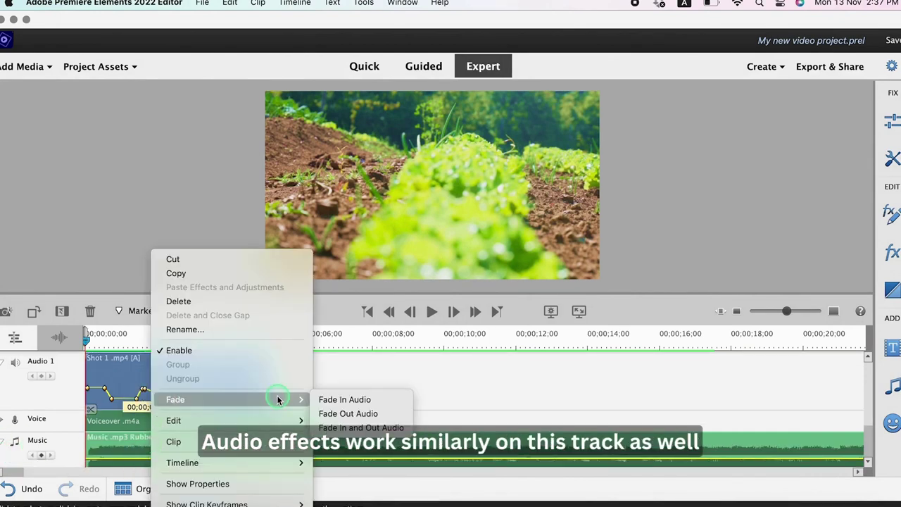
{"action": "left_click", "coordinate": [352, 399]}
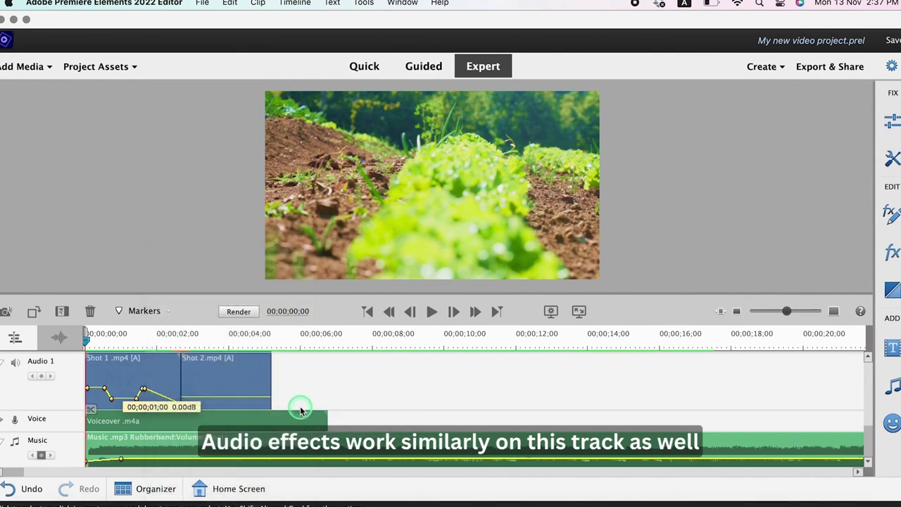
{"action": "key", "text": "space"}
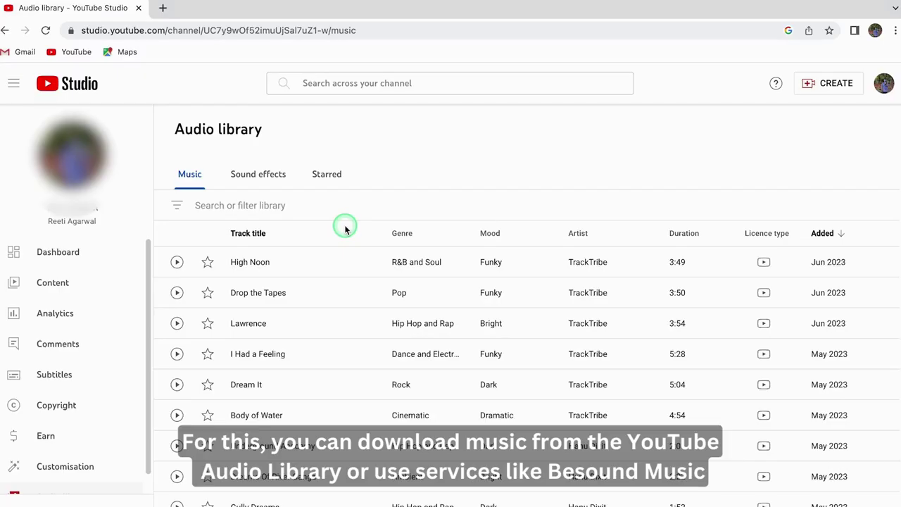
Switch to the YouTube Studio Audio library and browse its list of music tracks.
{"action": "scroll", "coordinate": [346, 227], "scroll_direction": "down", "scroll_amount": 3}
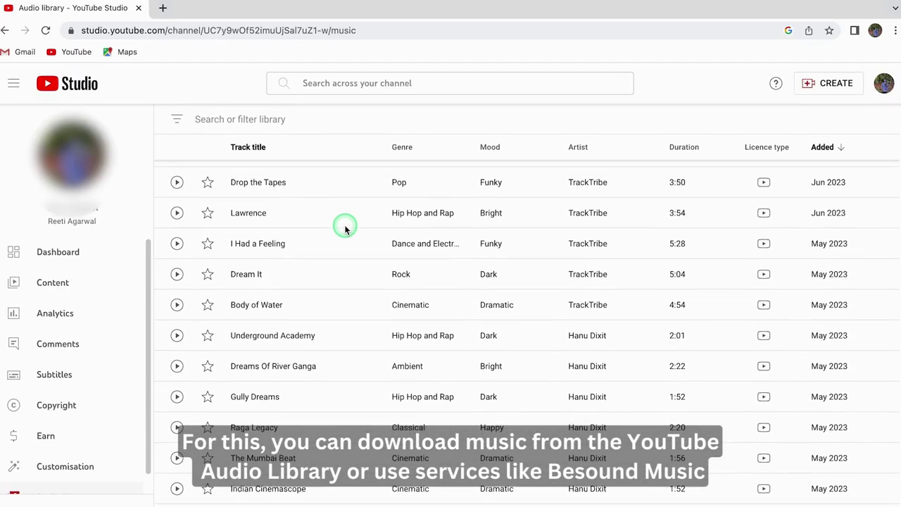
{"action": "scroll", "coordinate": [346, 227], "scroll_direction": "down", "scroll_amount": 3}
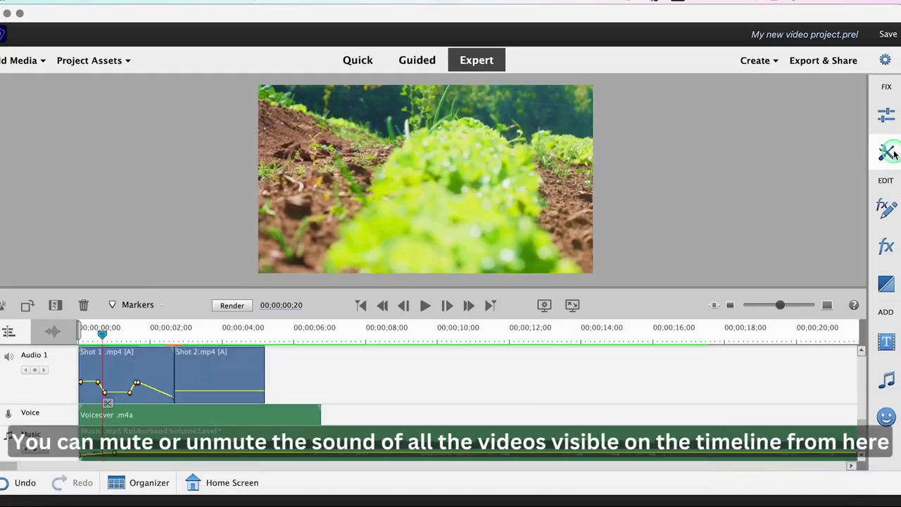
In the Audio Mixer, set the Audio 1 level to -1.2 and the Voice level to about -3.5, and adjust the Music level.
{"action": "left_click", "coordinate": [889, 152]}
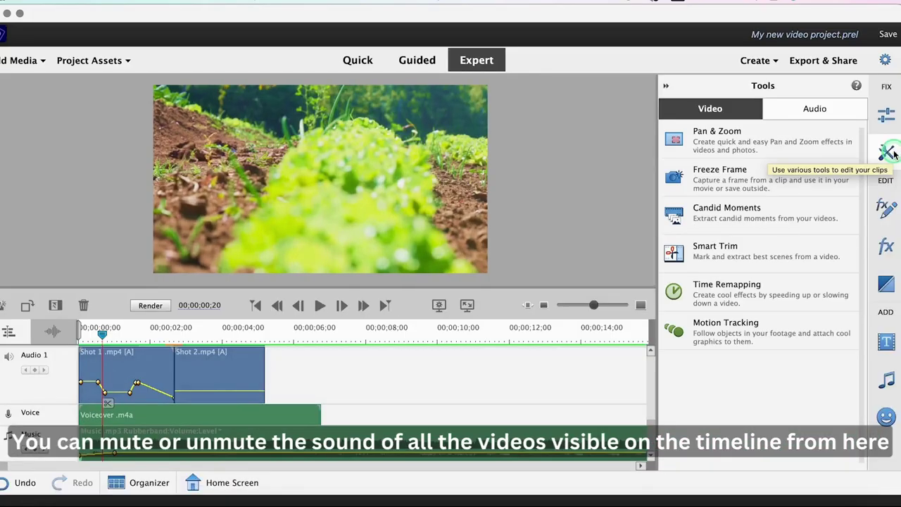
{"action": "left_click", "coordinate": [817, 109]}
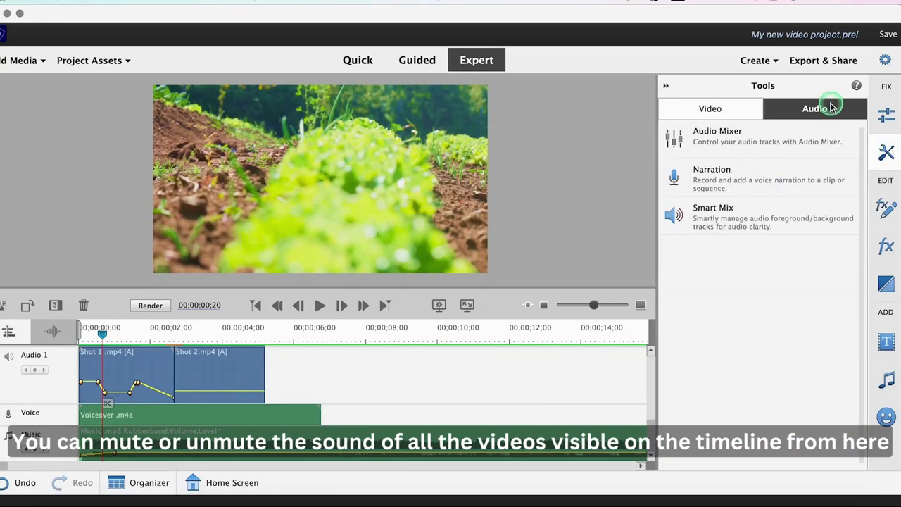
{"action": "left_click", "coordinate": [761, 144]}
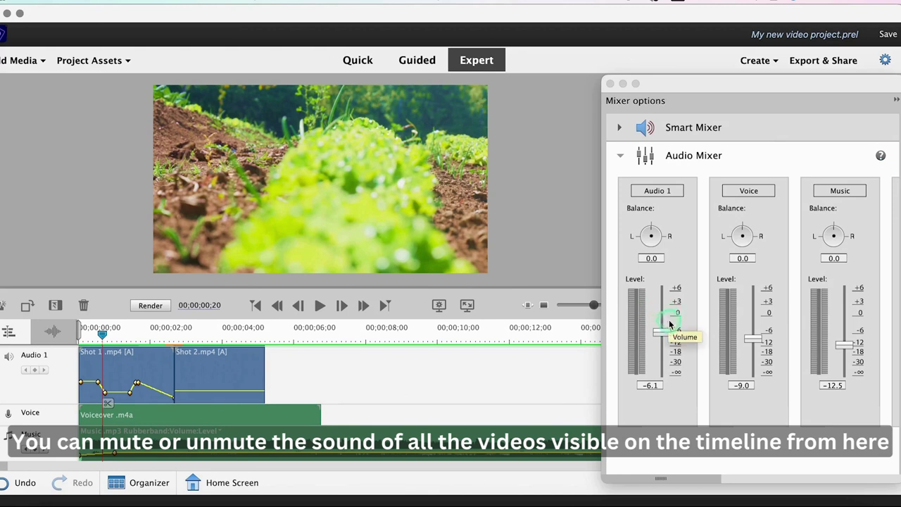
{"action": "left_click_drag", "start_coordinate": [663, 332], "coordinate": [664, 325]}
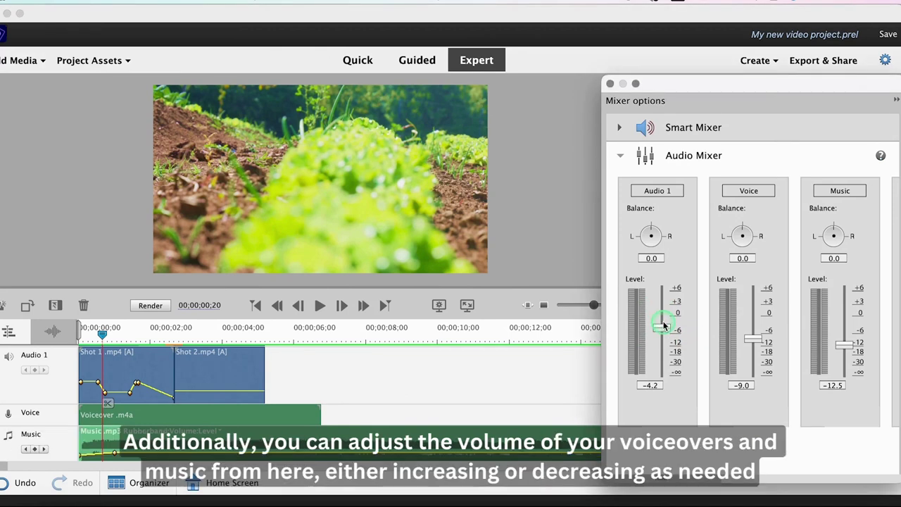
{"action": "left_click_drag", "start_coordinate": [755, 336], "coordinate": [756, 324]}
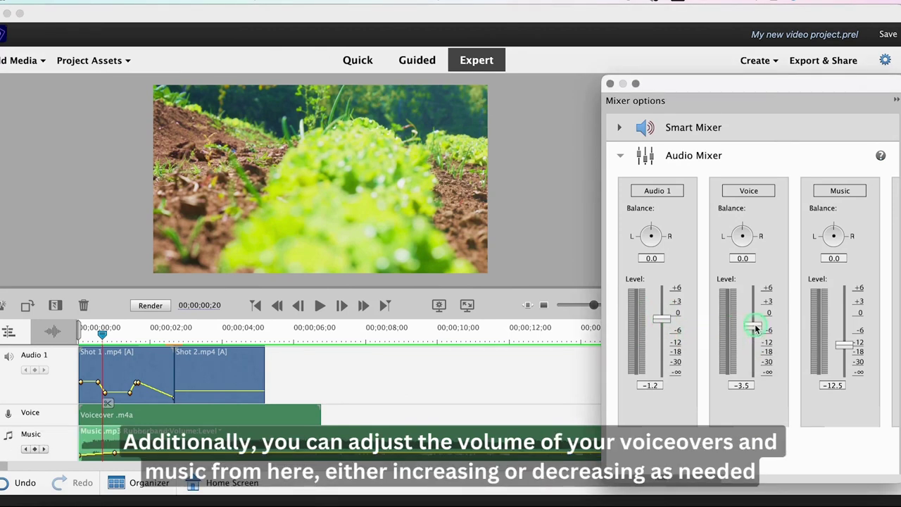
{"action": "left_click", "coordinate": [845, 355]}
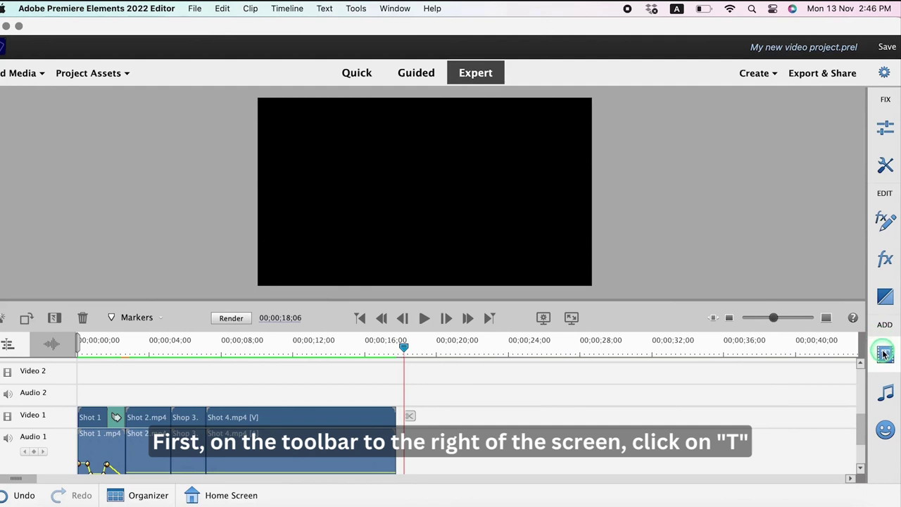
Add the GeneralLabel motion title to the Video 1 track, shortly after the end of Shot 4.mp4.
{"action": "left_click", "coordinate": [885, 358]}
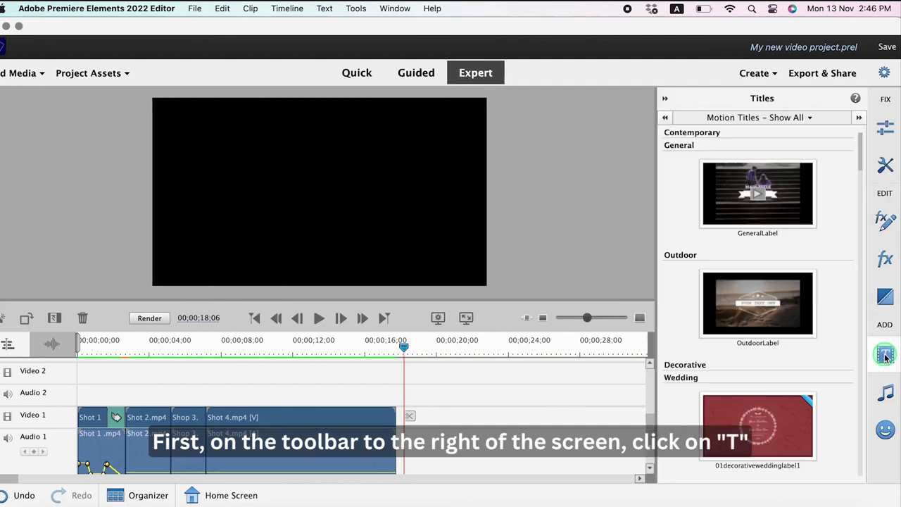
{"action": "left_click_drag", "start_coordinate": [751, 197], "coordinate": [423, 418]}
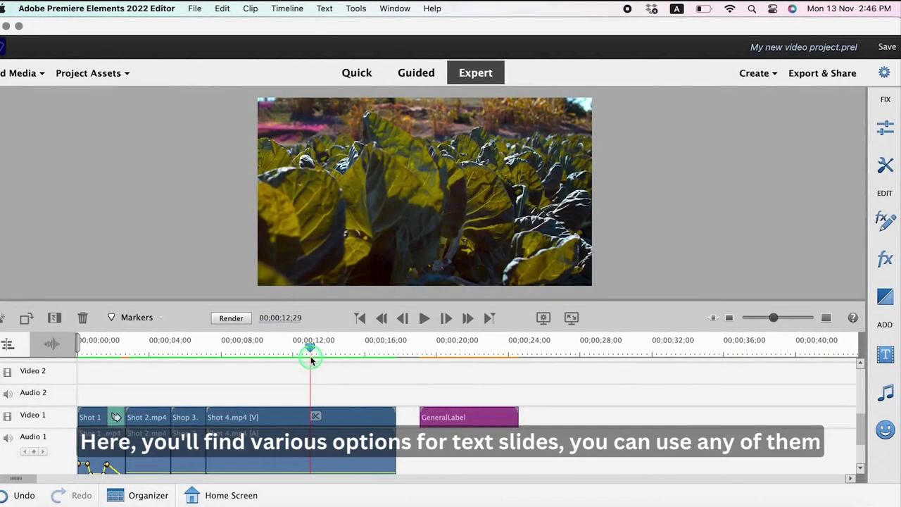
Add a Default Text title over Shot 4.mp4, starting at 00;00;12;29.
{"action": "left_click", "coordinate": [323, 9]}
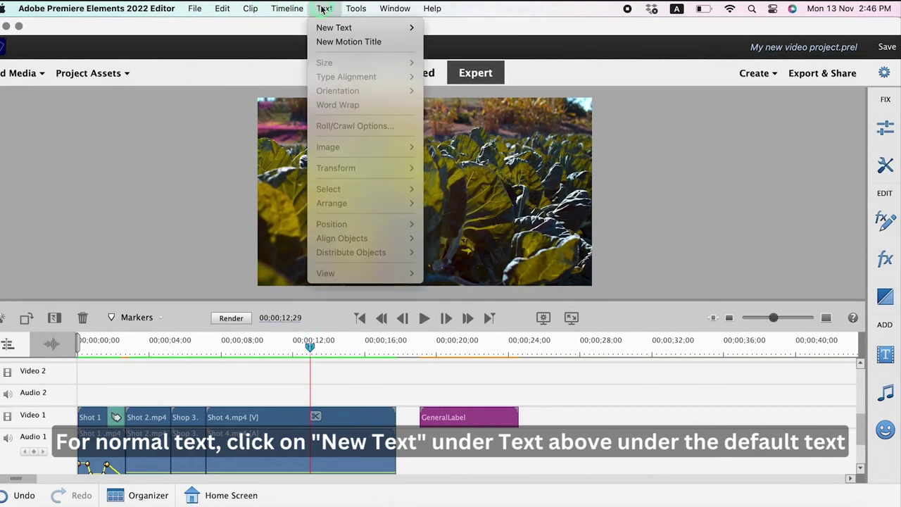
{"action": "mouse_move", "coordinate": [332, 30]}
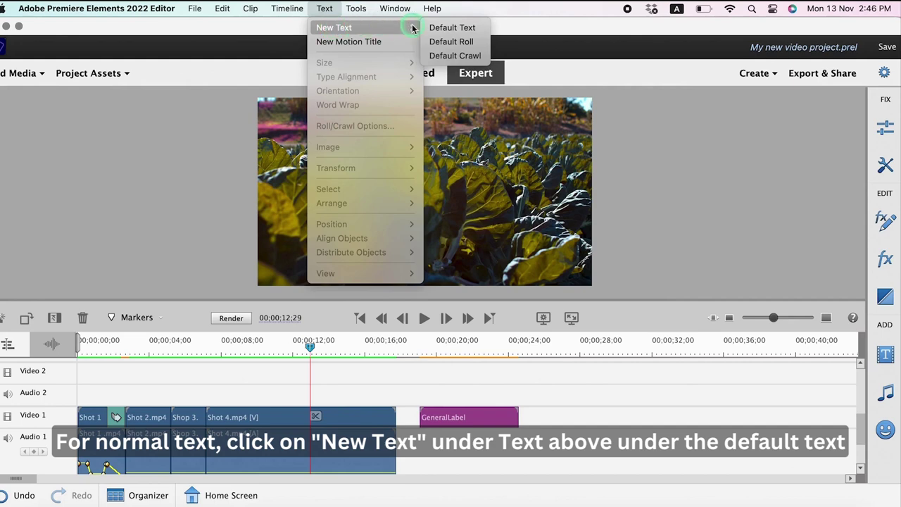
{"action": "left_click", "coordinate": [455, 27]}
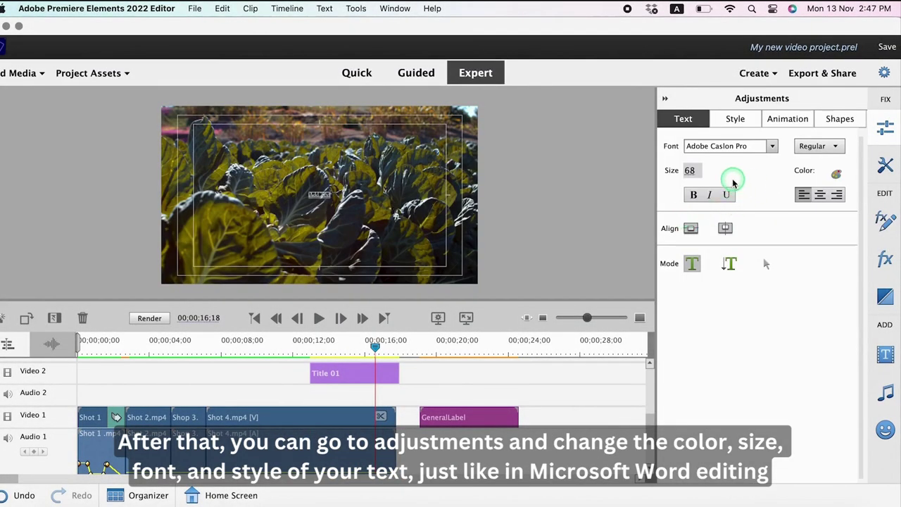
Set the new title's font to American Typewriter and its text size to 100.
{"action": "left_click", "coordinate": [773, 148]}
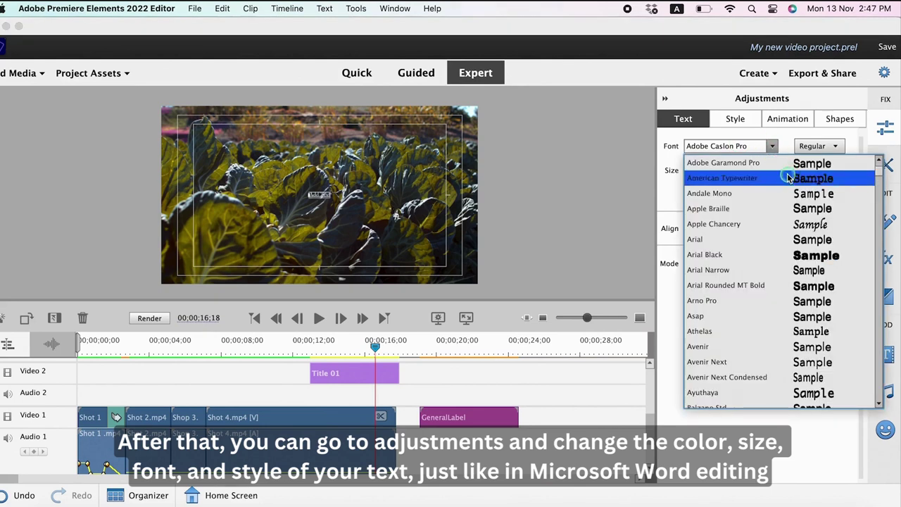
{"action": "left_click", "coordinate": [755, 181]}
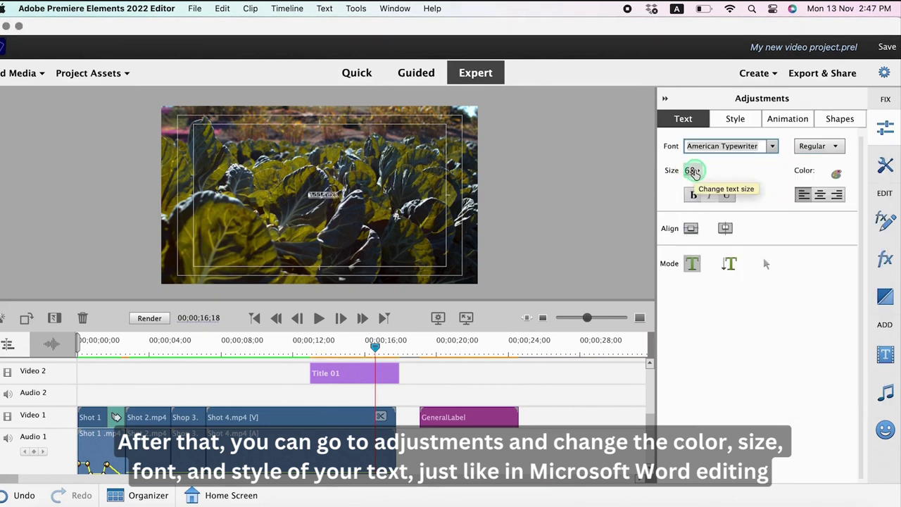
{"action": "left_click", "coordinate": [693, 169]}
{"action": "type", "text": "100"}
{"action": "key", "text": "Return"}
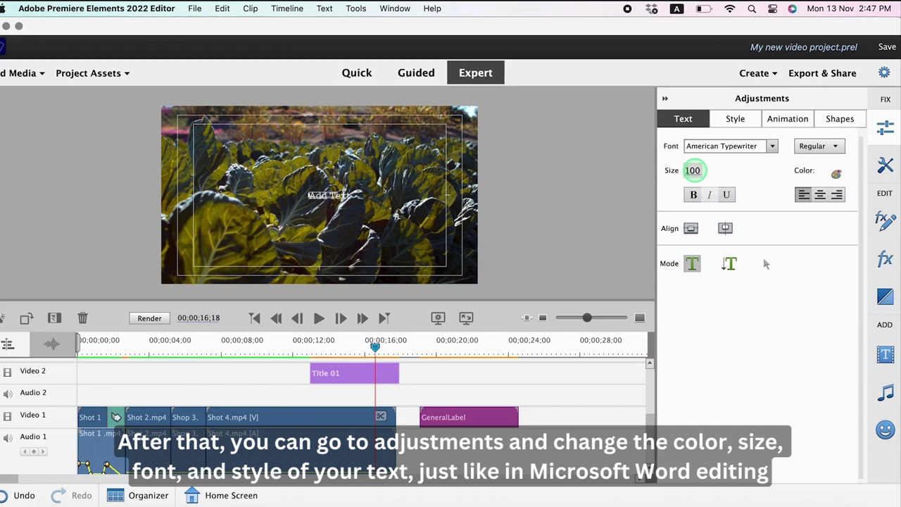
Make the title over Shot 4.mp4 bold and replace its placeholder text with "SAMPLE VIDEO EDITING".
{"action": "left_click", "coordinate": [694, 194]}
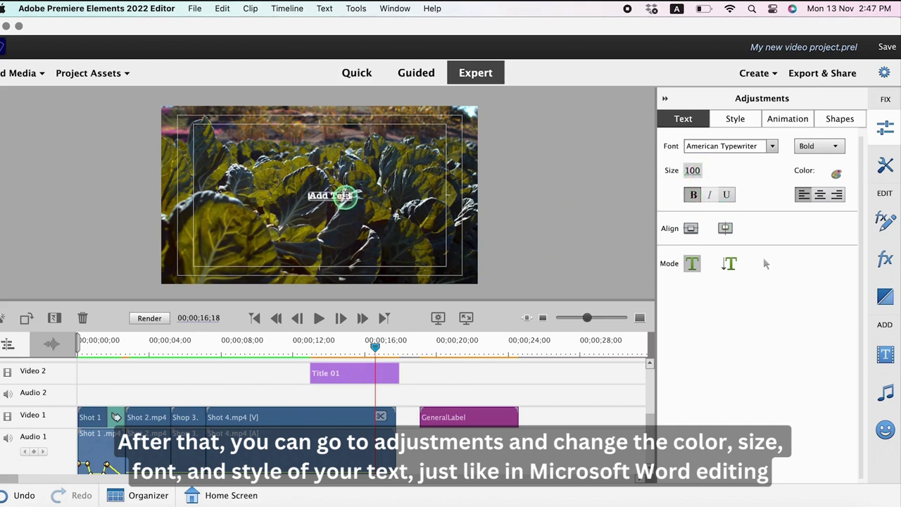
{"action": "key", "text": "BackSpace"}
{"action": "type", "text": "SAMPLE VIDEO EDITING"}
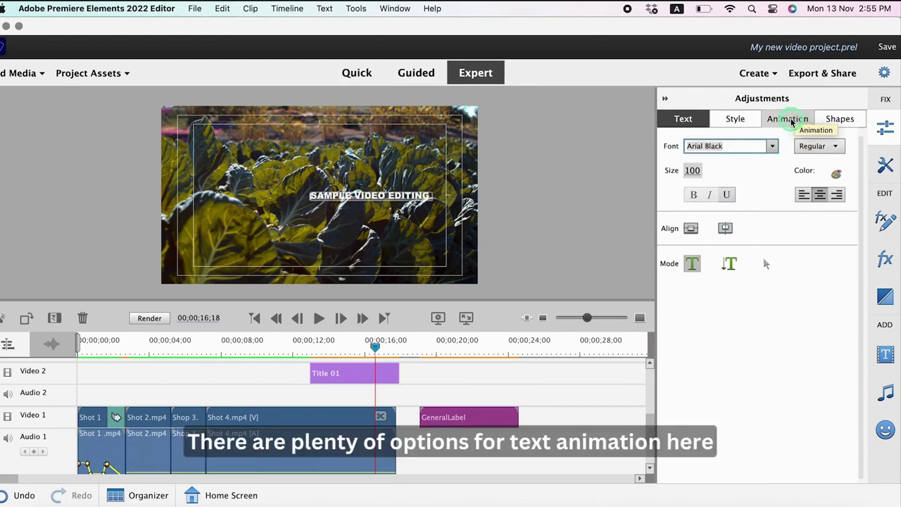
Apply the FadeInByLine animation to the title text and play the timeline from the title's start to preview it.
{"action": "left_click", "coordinate": [789, 120]}
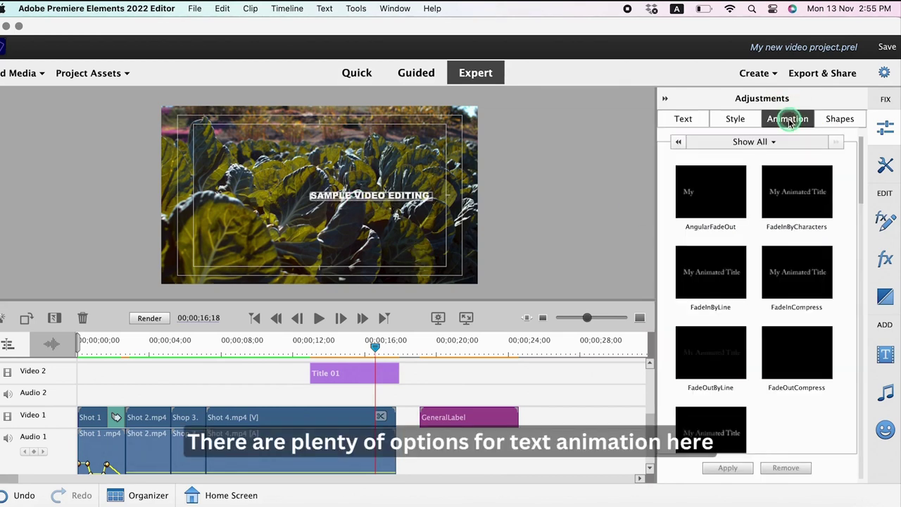
{"action": "left_click", "coordinate": [712, 272]}
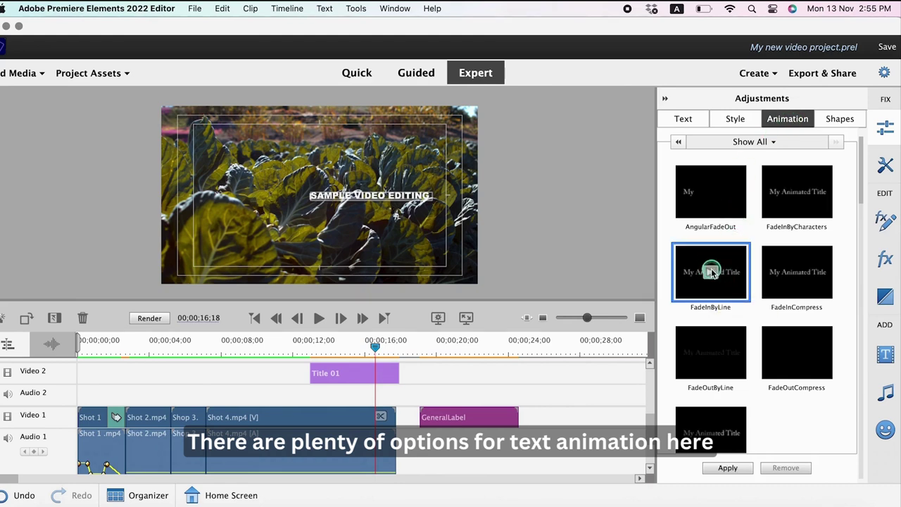
{"action": "left_click", "coordinate": [733, 467]}
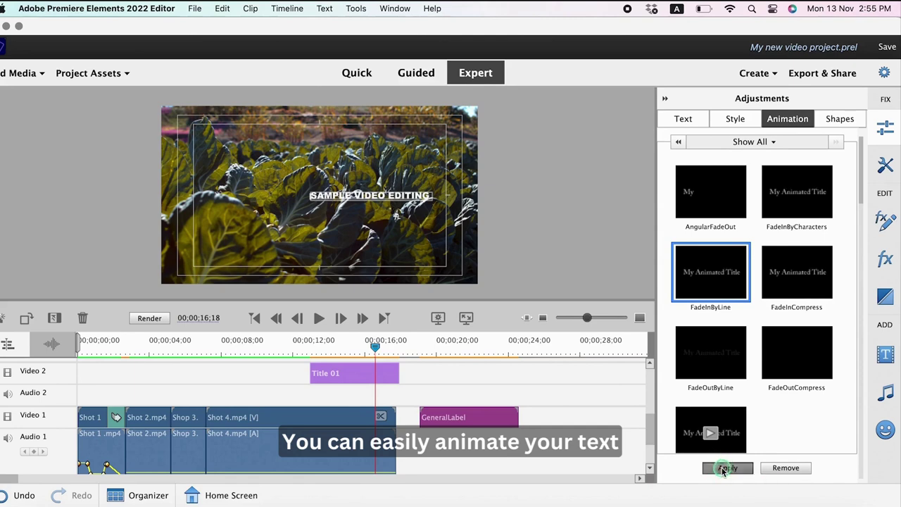
{"action": "left_click", "coordinate": [313, 348]}
{"action": "key", "text": "space"}
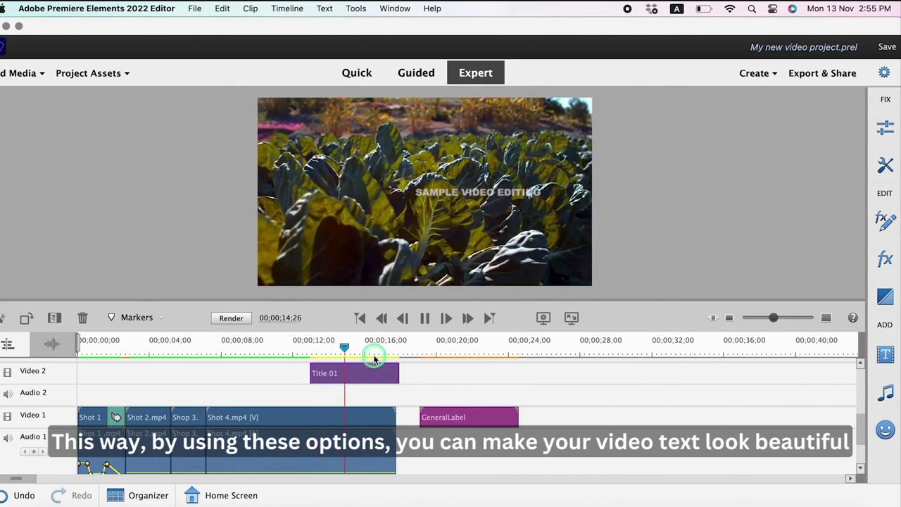
{"action": "key", "text": "space"}
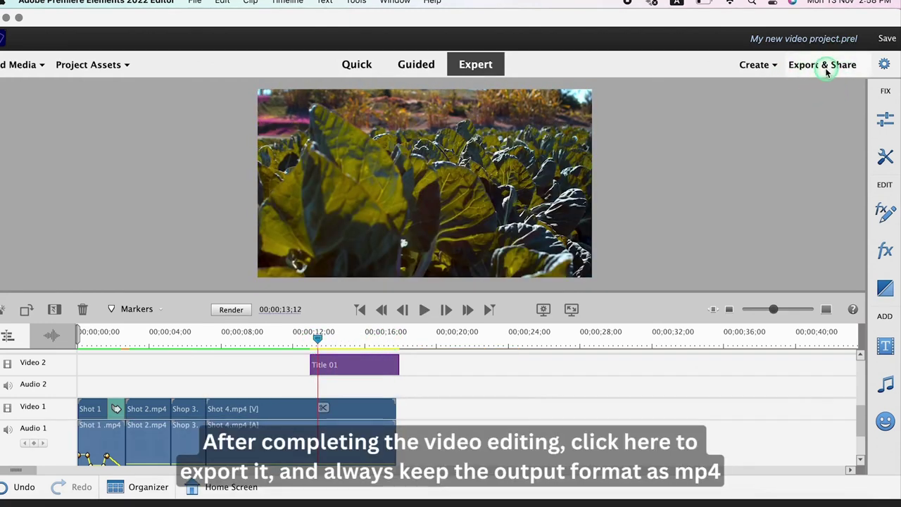
Export the project for computer at HD 1920 x 1080 in MP4 - H.264 format, with the file name "Final video".
{"action": "left_click", "coordinate": [823, 68]}
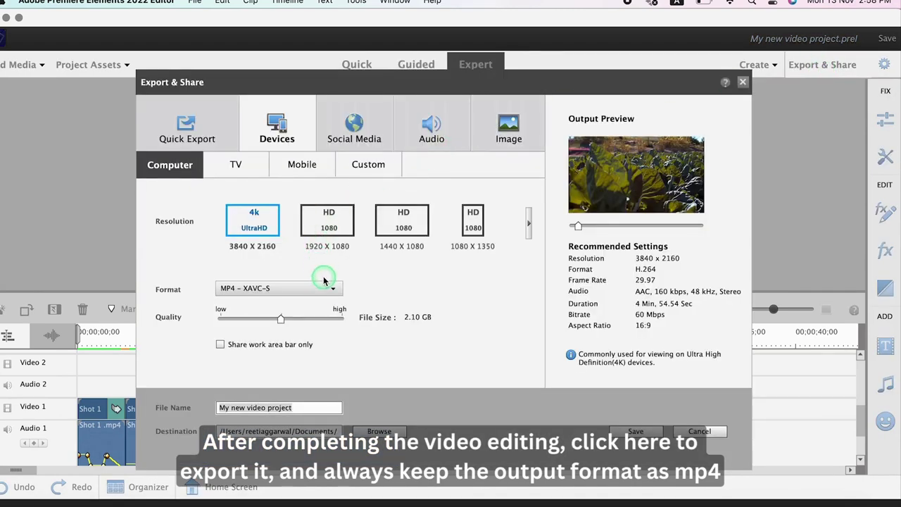
{"action": "left_click", "coordinate": [327, 228]}
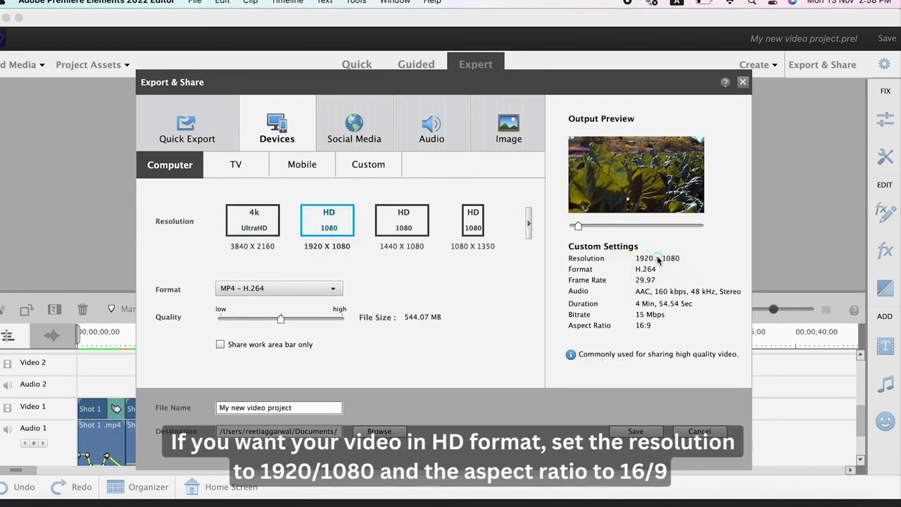
{"action": "left_click", "coordinate": [303, 410]}
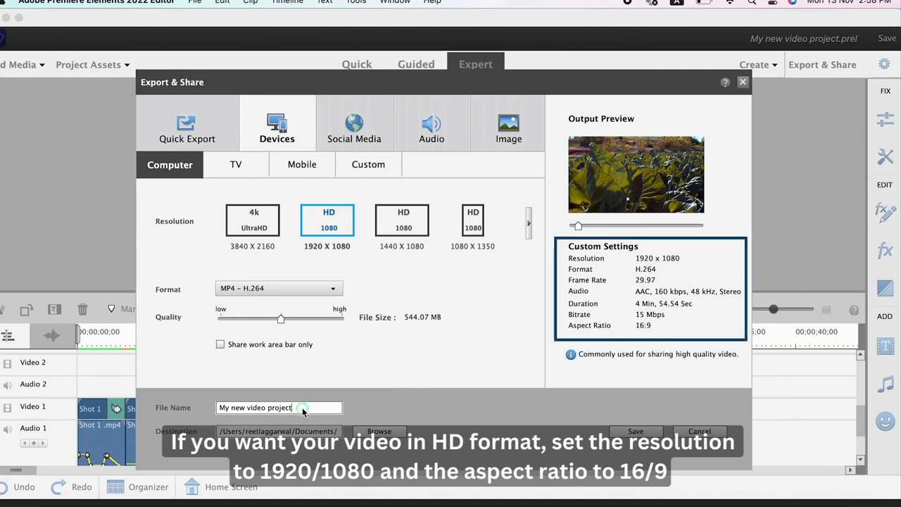
{"action": "left_click_drag", "start_coordinate": [306, 409], "coordinate": [202, 408]}
{"action": "type", "text": "Final video"}
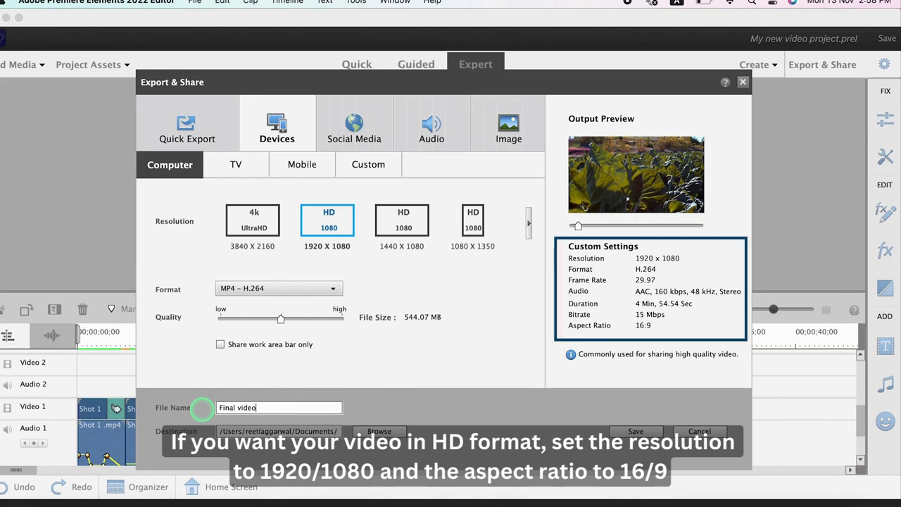
{"action": "left_click", "coordinate": [629, 432]}
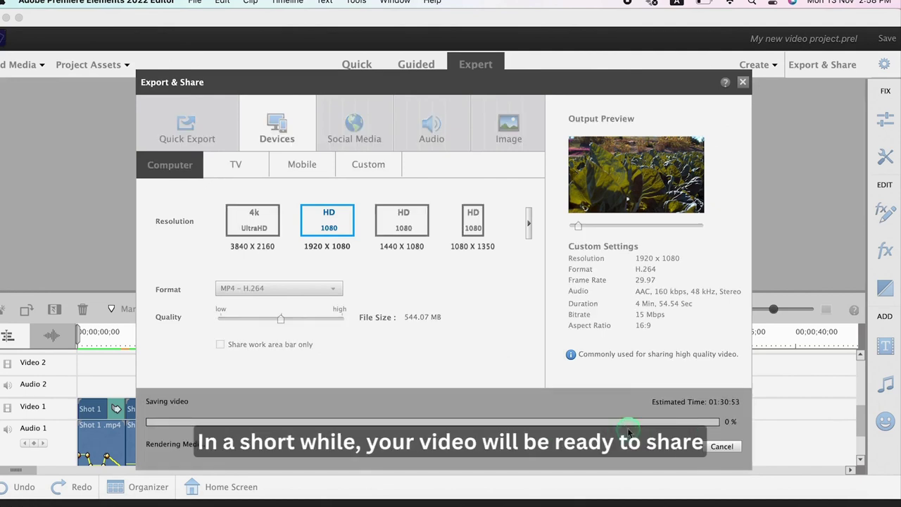